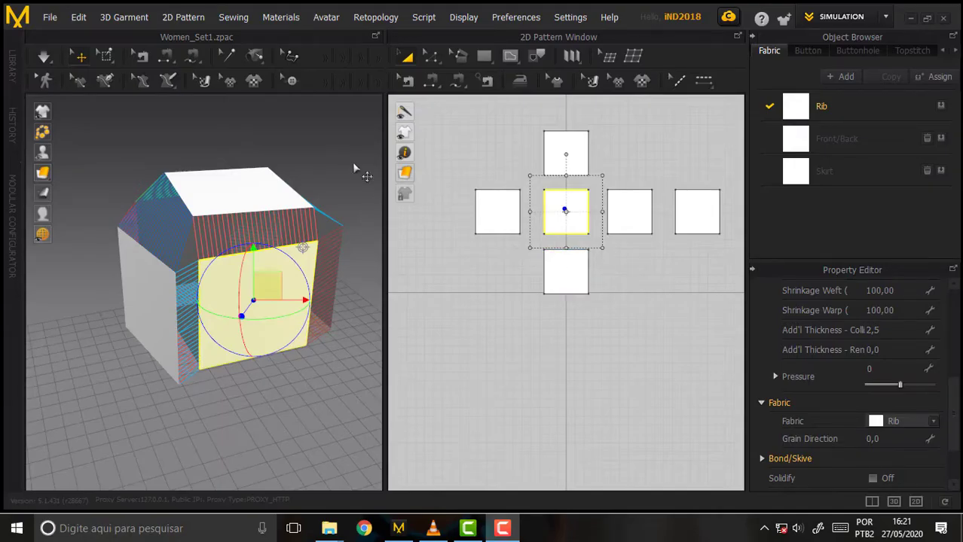
Step: Orbit to a frontal view of the cube, select the left and centre panels, and activate Edit Sewing
mouse_move(353, 151)
middle_mouse_down()
mouse_move(333, 178)
mouse_move(329, 152)
middle_mouse_up()
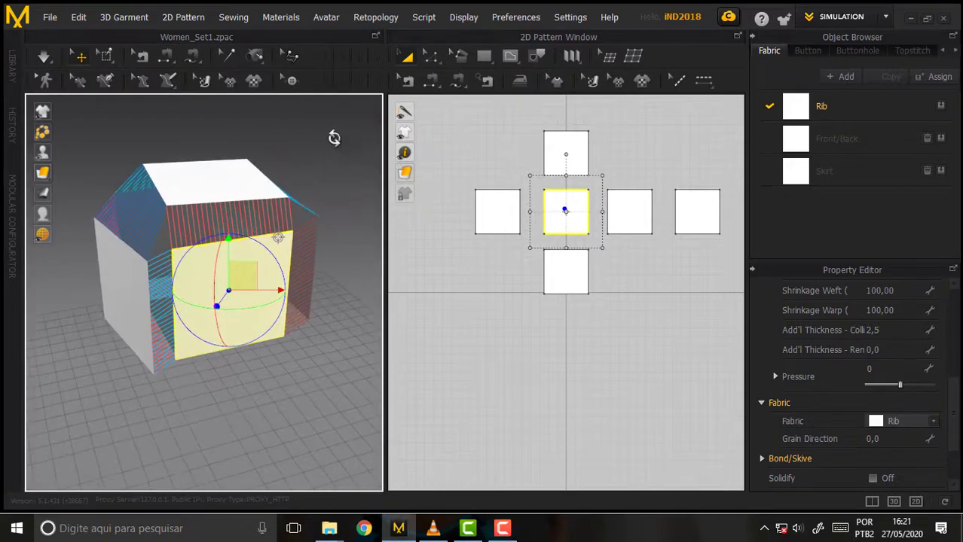
mouse_move(333, 138)
right_mouse_down()
mouse_move(135, 167)
mouse_move(45, 111)
mouse_move(348, 144)
mouse_move(306, 127)
mouse_move(262, 127)
right_mouse_up()
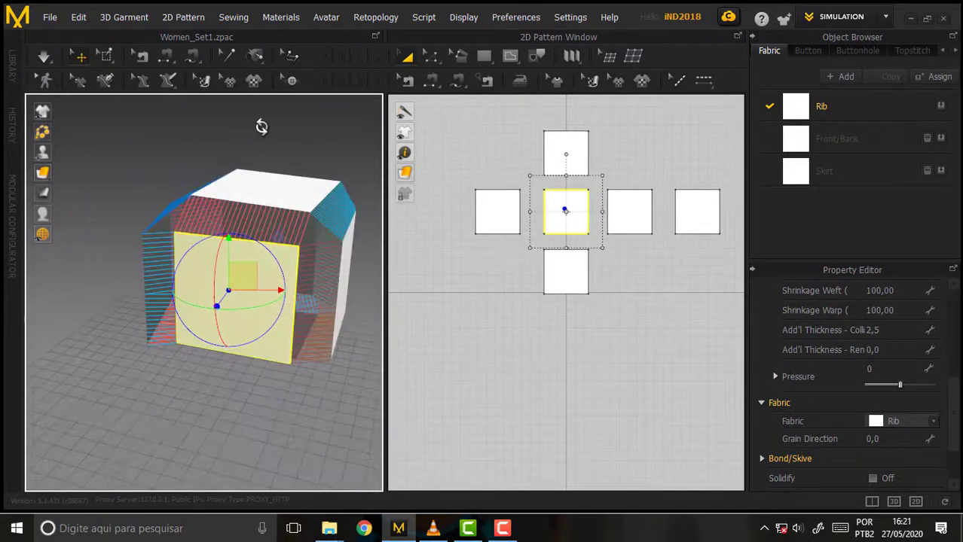
left_click(518, 205)
left_click(545, 205)
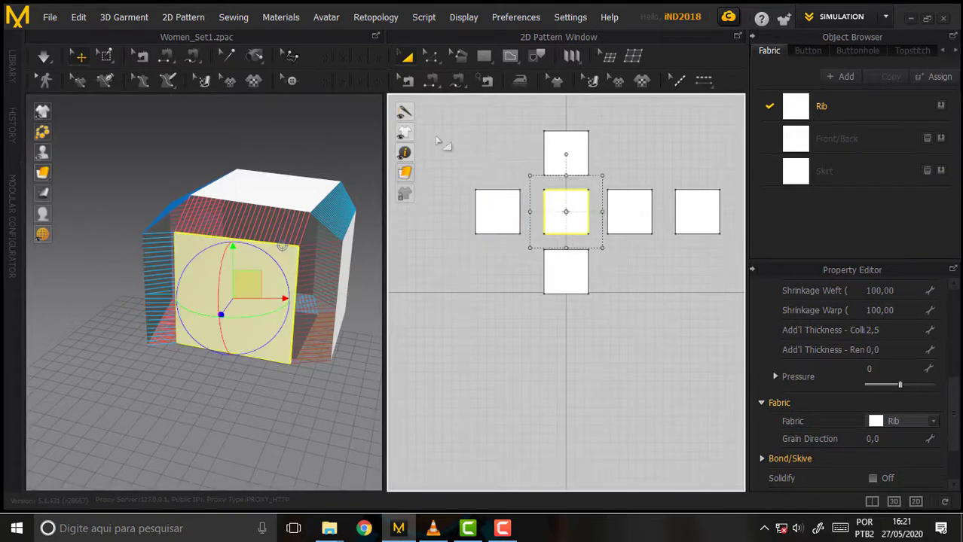
left_click(435, 79)
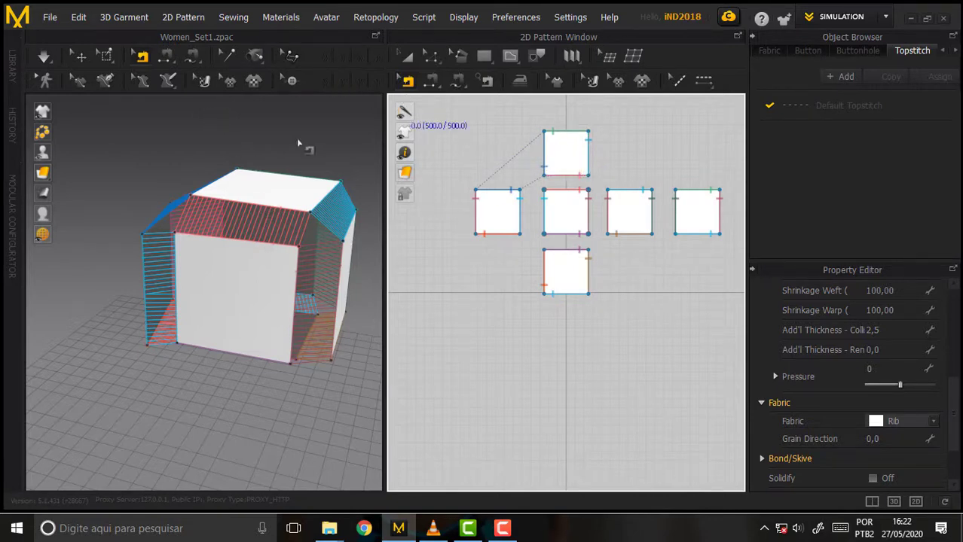
Step: Delete the seam joining the top and front squares and check the opened top edge
left_click(256, 210)
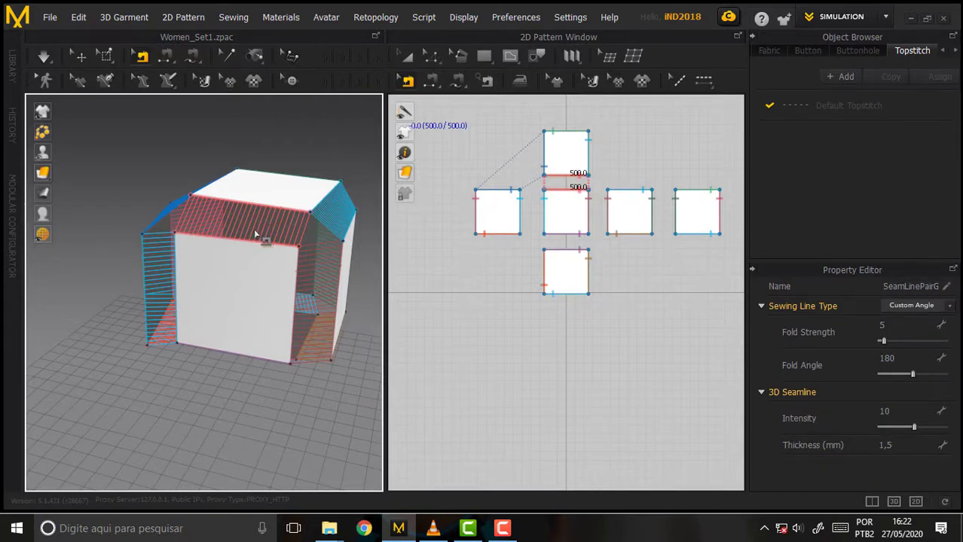
key("Delete")
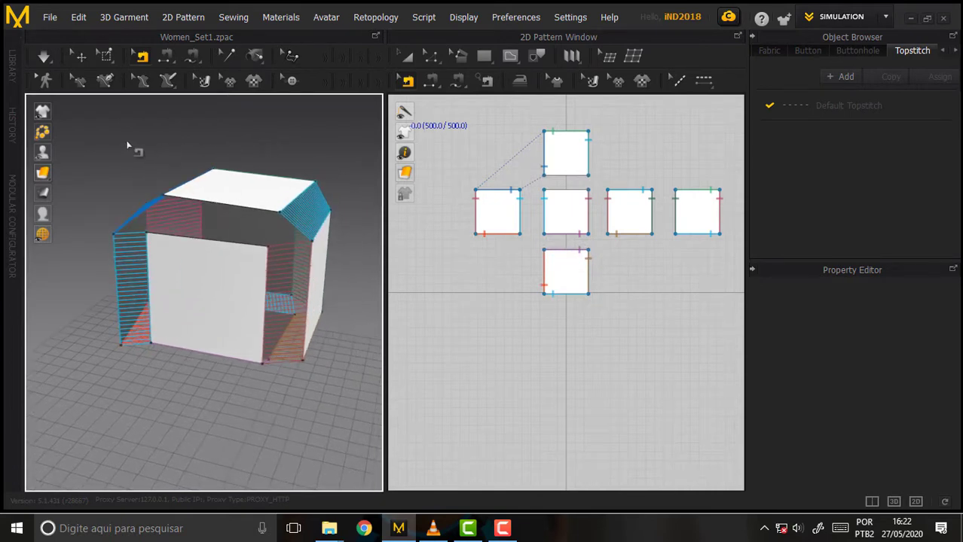
mouse_move(134, 149)
right_mouse_down()
mouse_move(251, 150)
mouse_move(150, 156)
right_mouse_up()
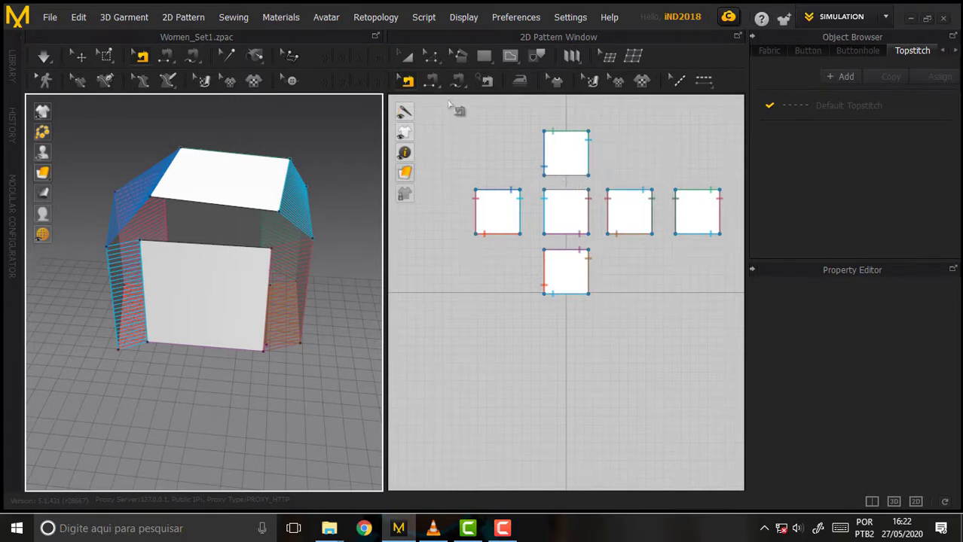
Step: Select the top square panel and review the Check Sewing Length settings
left_click(562, 177)
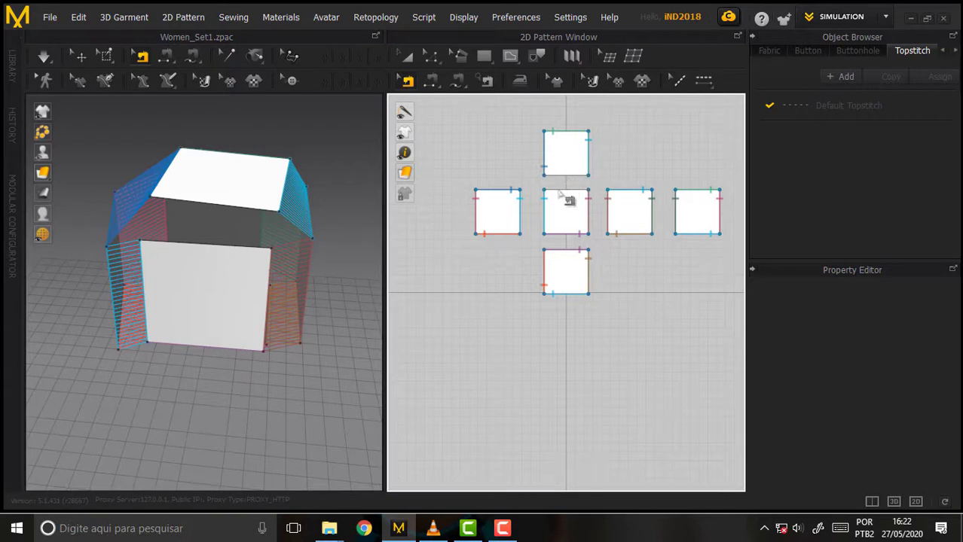
left_click(407, 59)
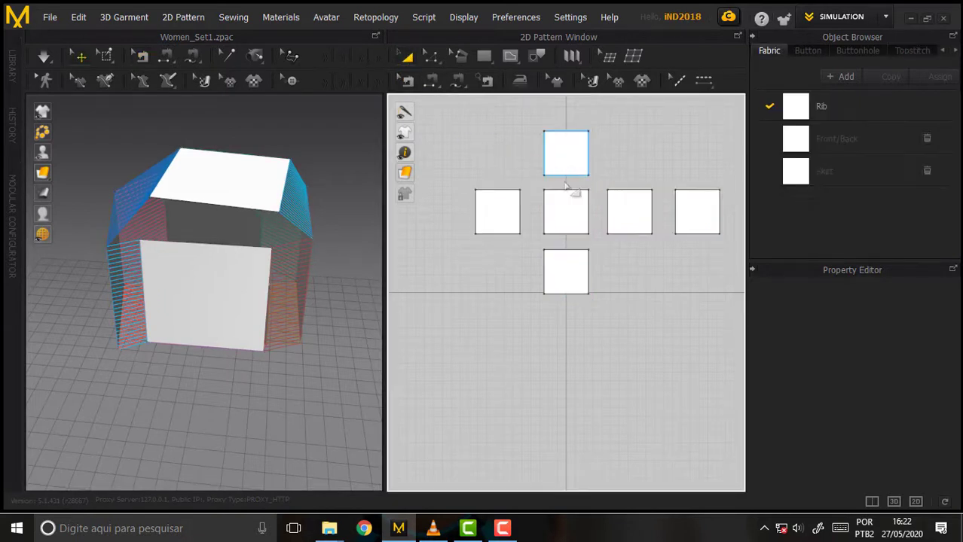
left_click(567, 177)
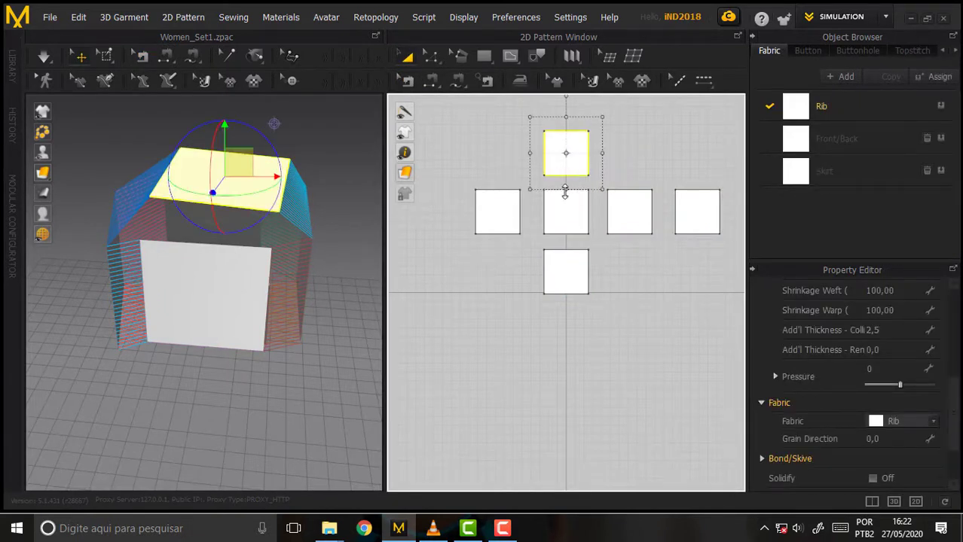
left_click(408, 81)
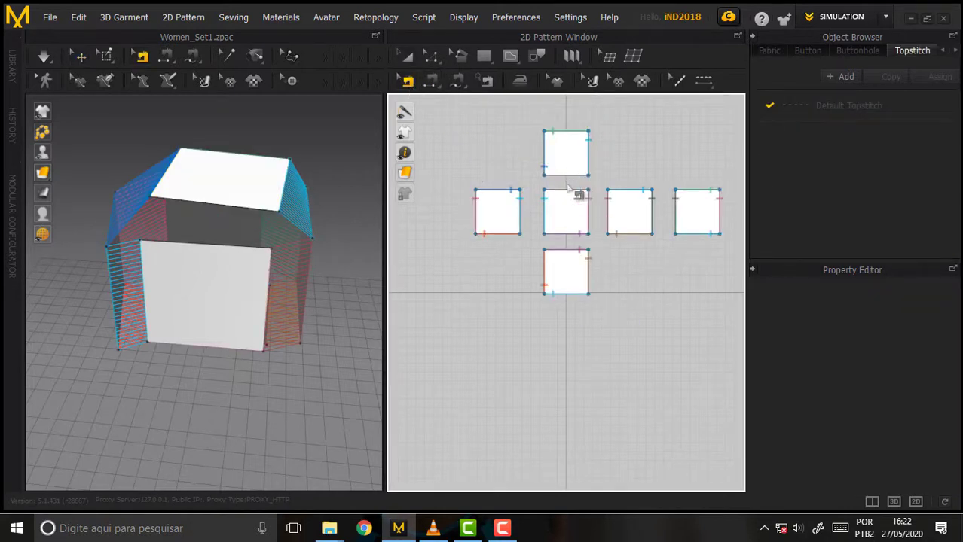
left_click(433, 81)
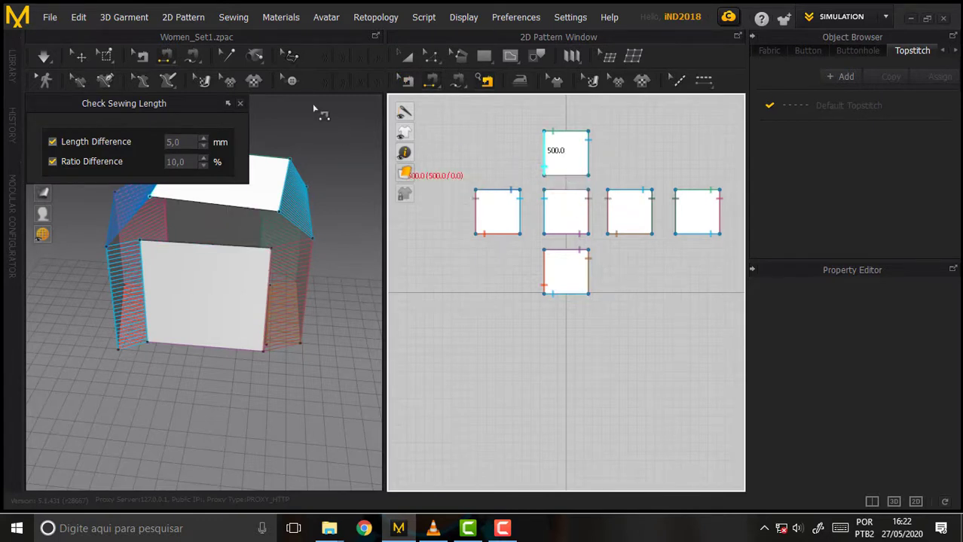
left_click(240, 103)
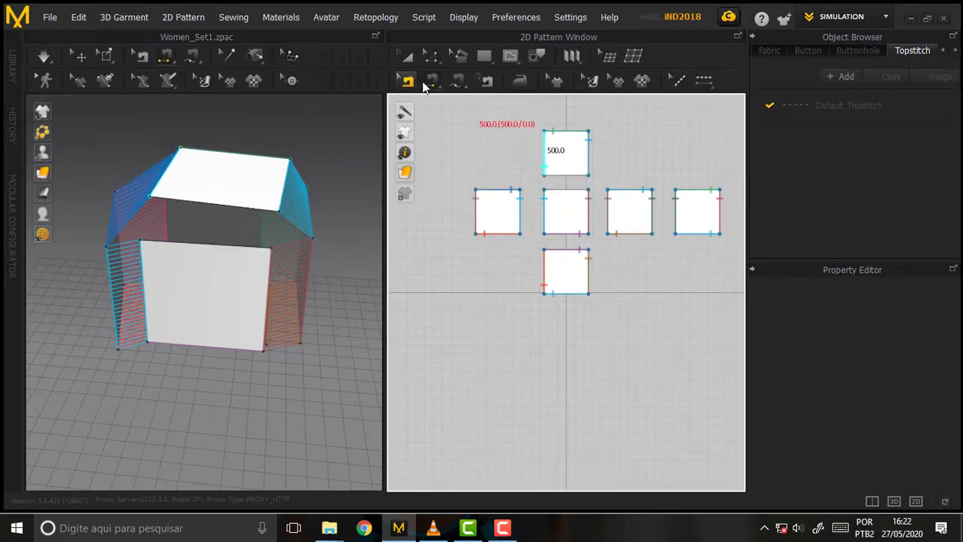
Step: Segment-sew the top square's bottom edge to the centre square's top edge and inspect the seam
left_click(431, 83)
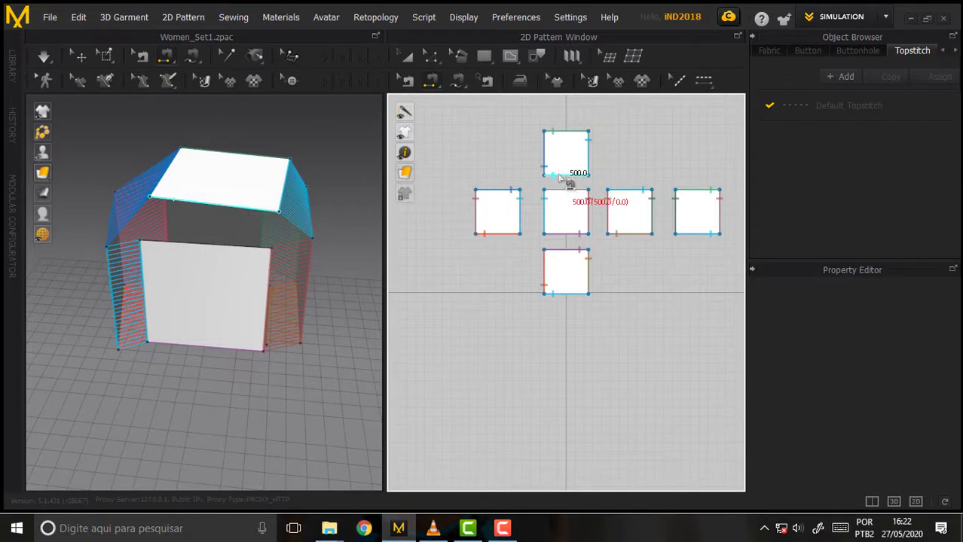
left_click(555, 177)
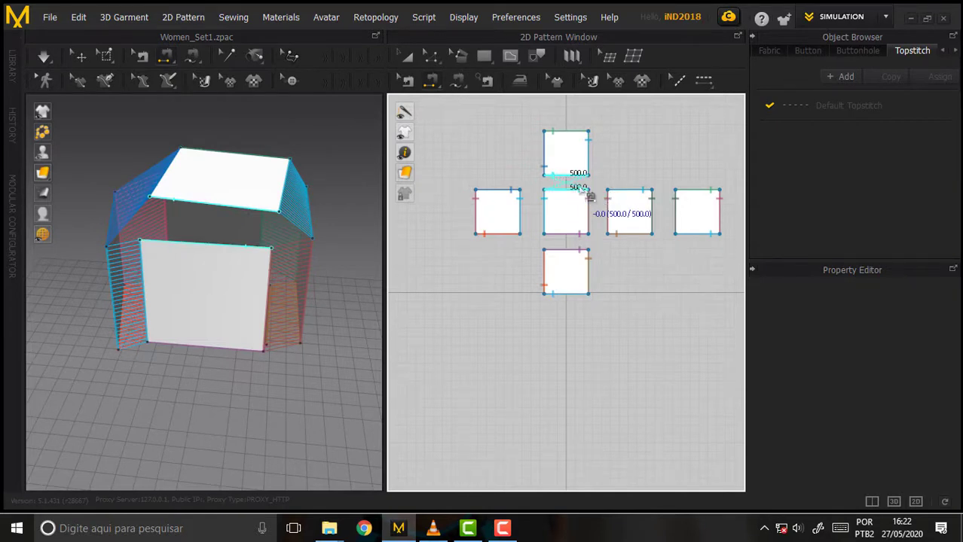
left_click(587, 190)
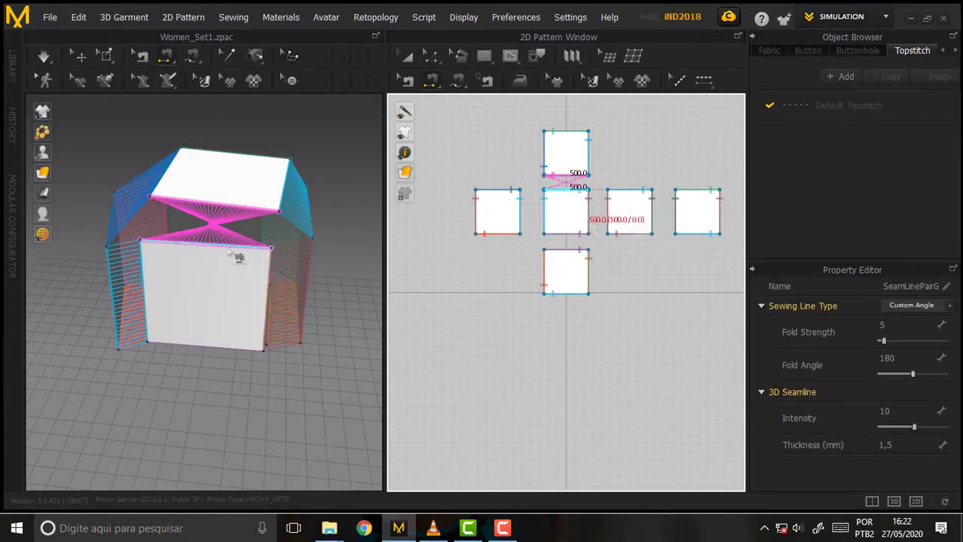
middle_click_drag(343, 202, 332, 157)
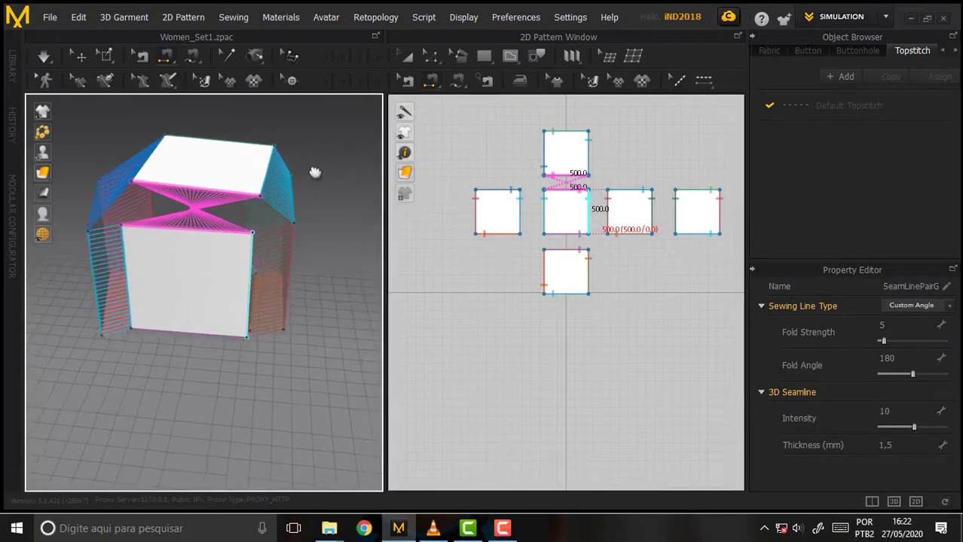
right_click_drag(312, 153, 296, 135)
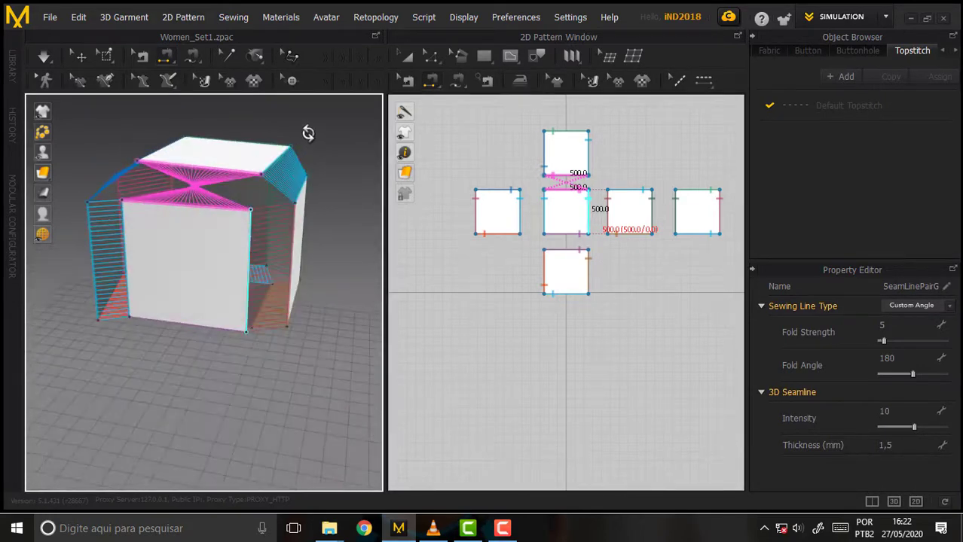
left_click(42, 57)
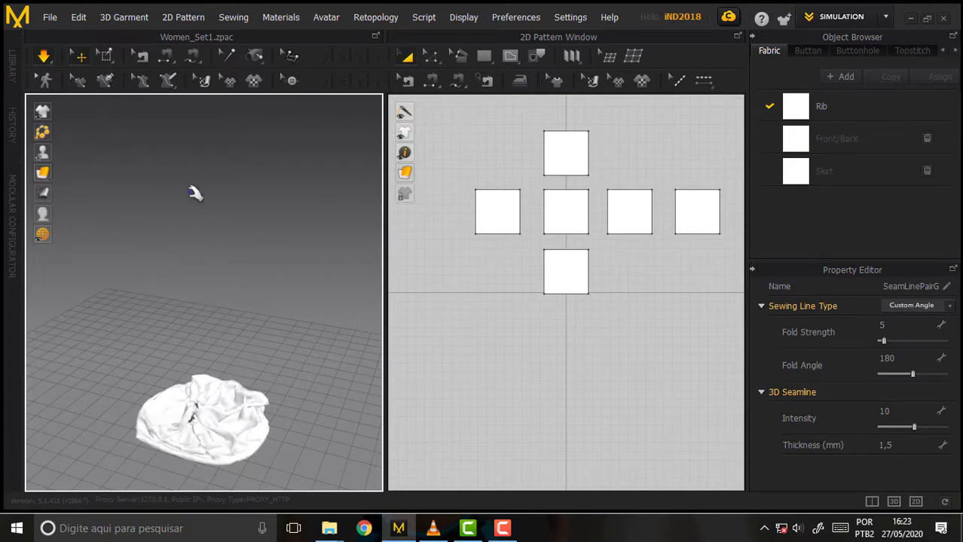
key("ctrl+z")
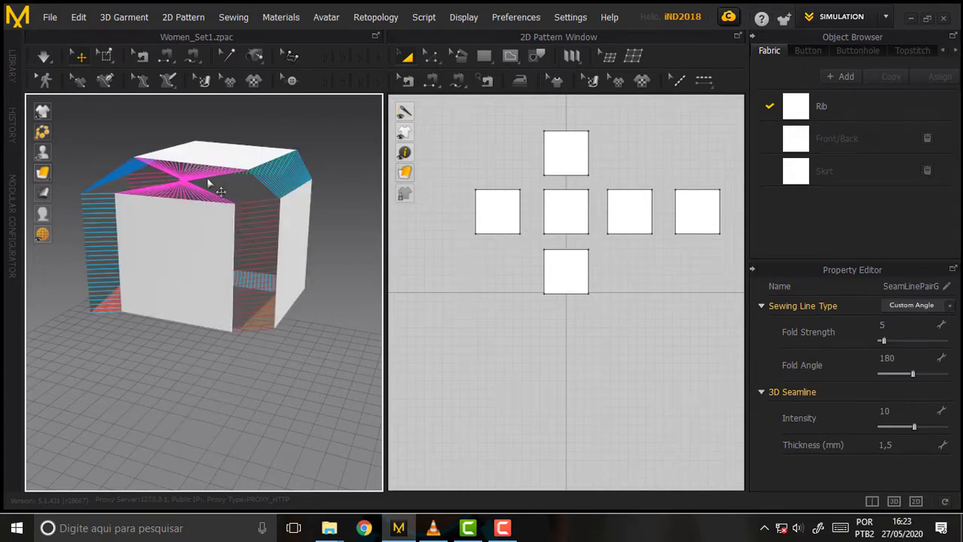
right_click_drag(236, 211, 257, 196)
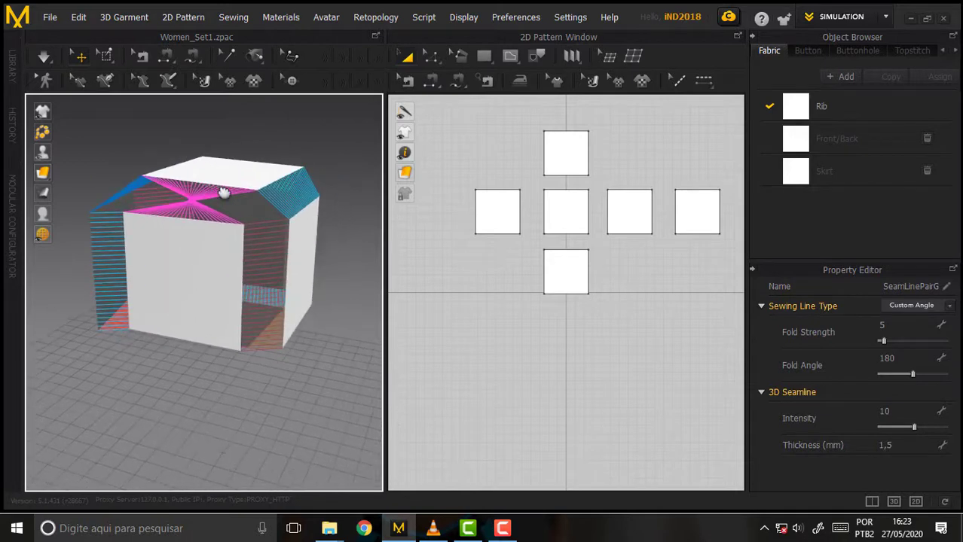
Step: In Edit Sewing, select the crossed seam between the top and centre squares and clear it
left_click(568, 173)
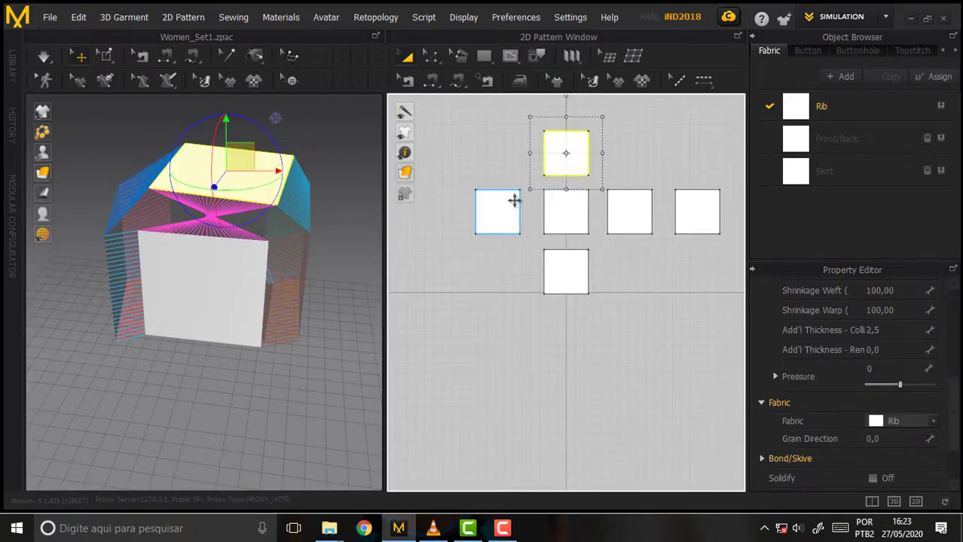
left_click(406, 81)
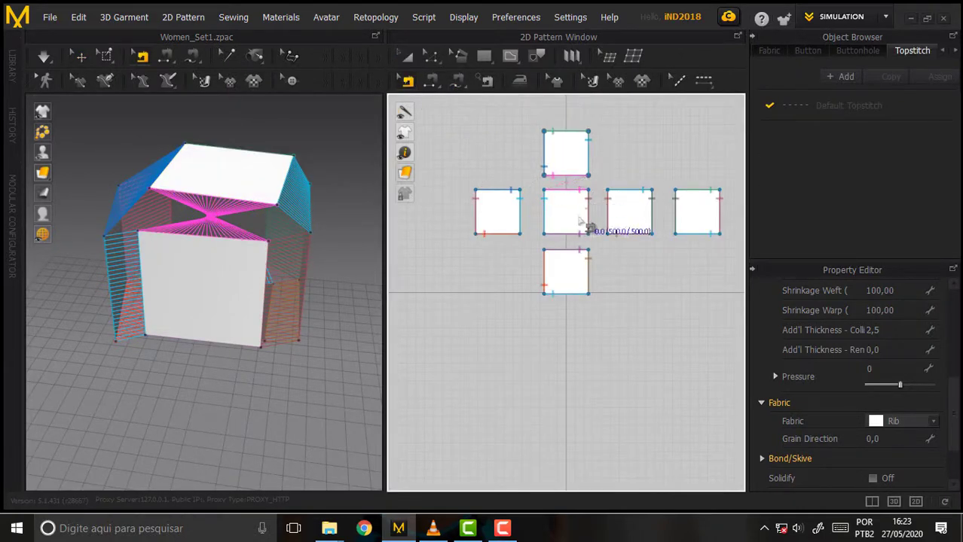
left_click(715, 236)
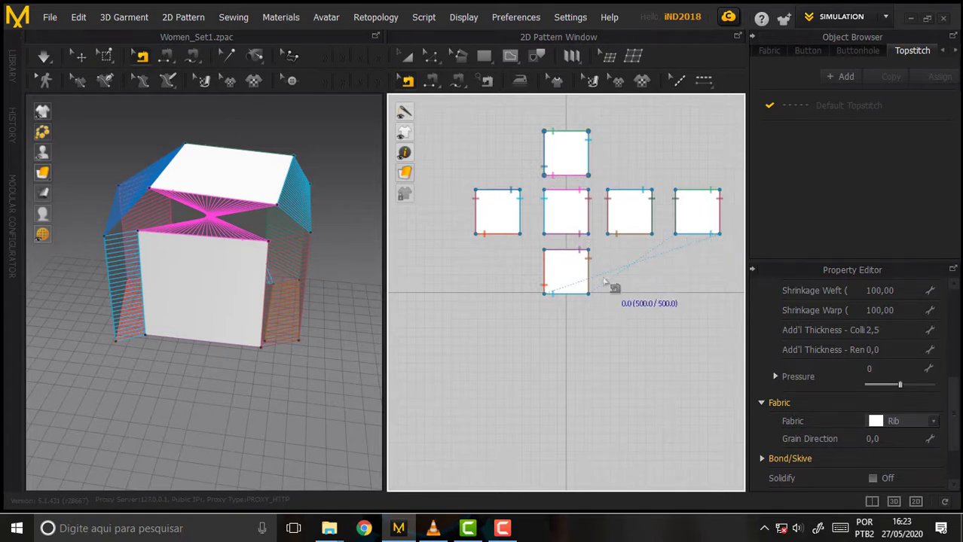
left_click(592, 291)
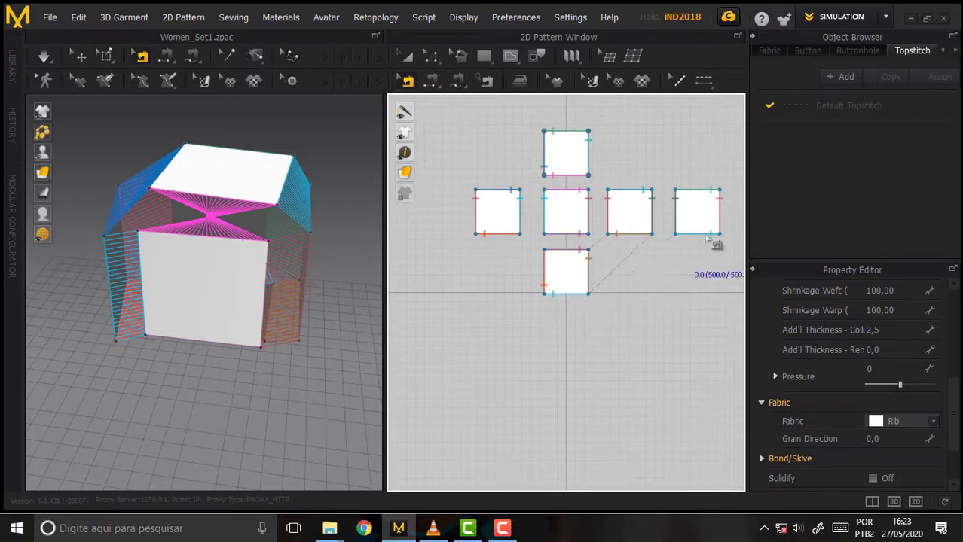
left_click(708, 238)
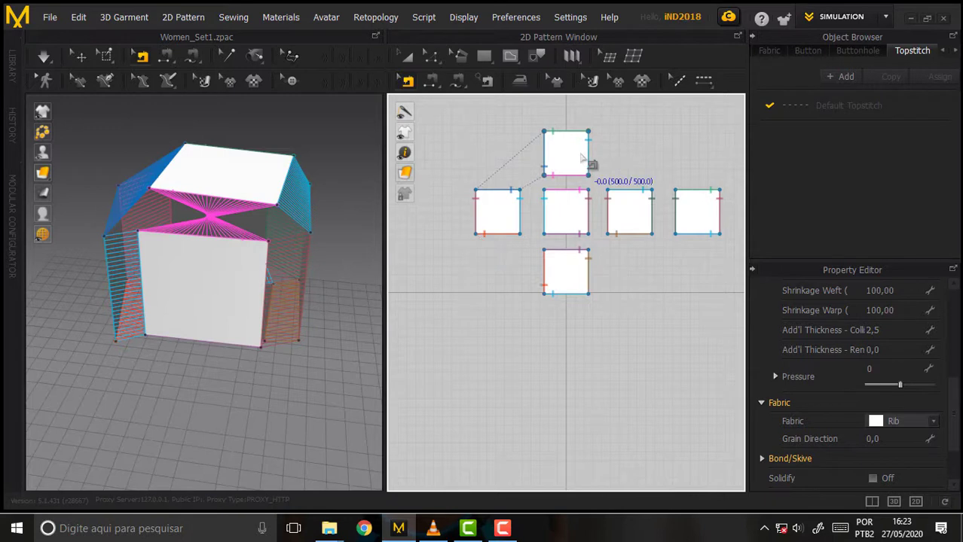
left_click(592, 194)
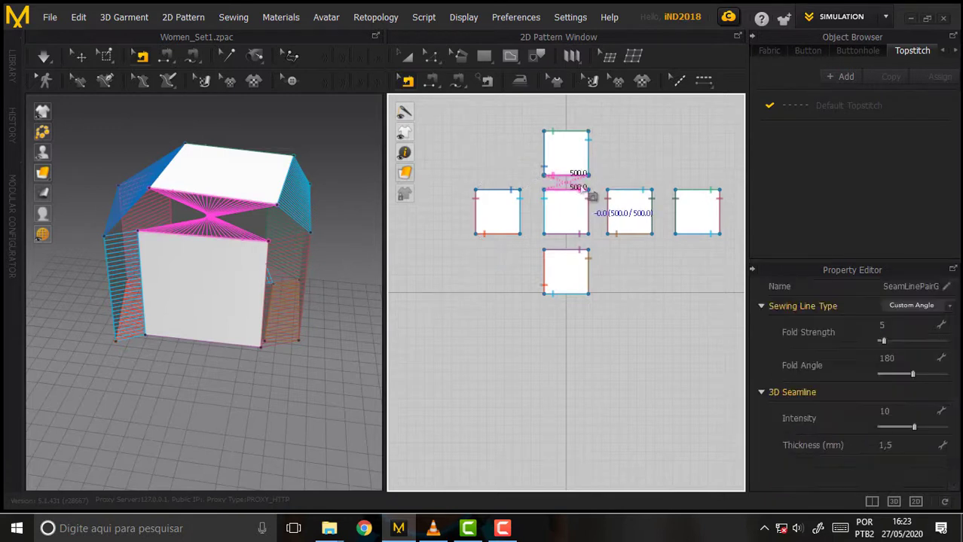
key("Escape")
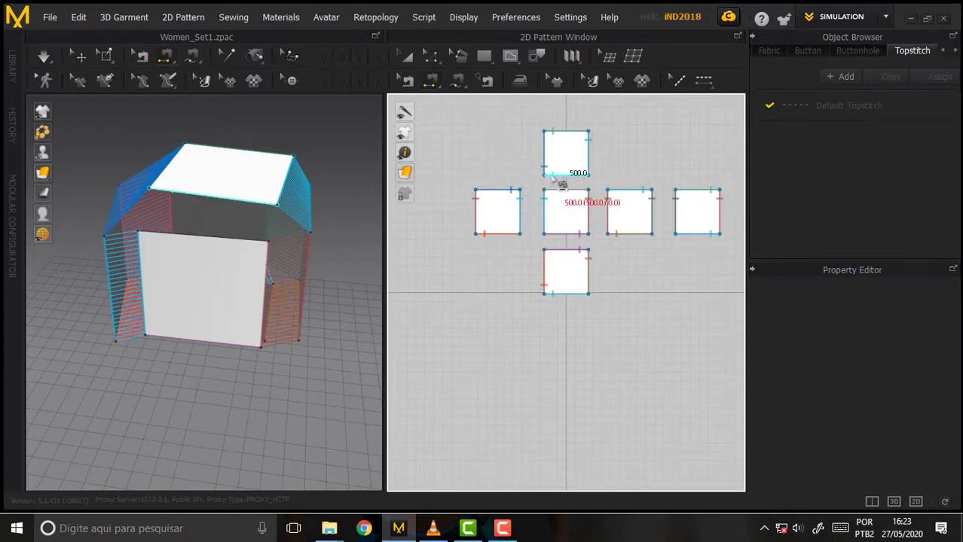
Step: Re-sew the top square to the centre square, simulate again, and box-select all six panels
left_click(563, 190)
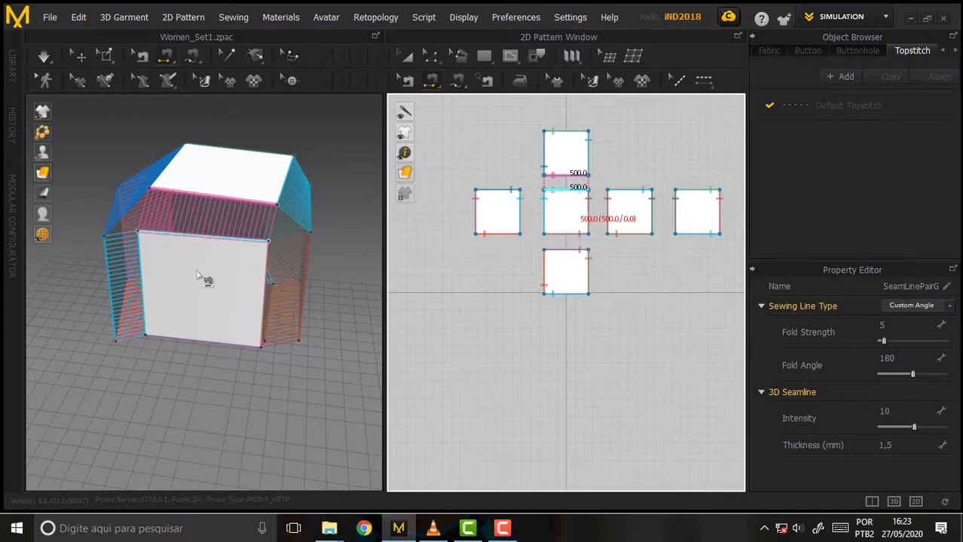
left_click(39, 58)
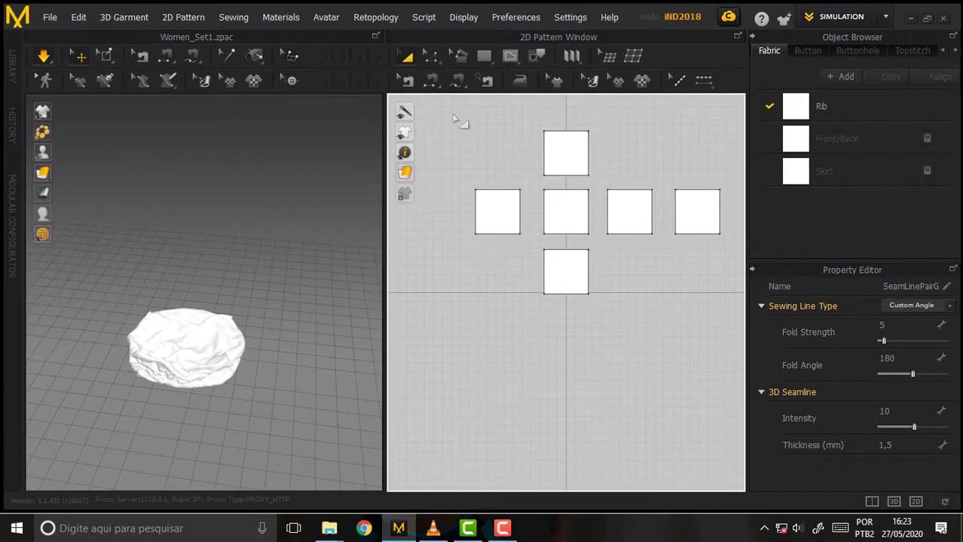
left_click_drag(456, 119, 729, 329)
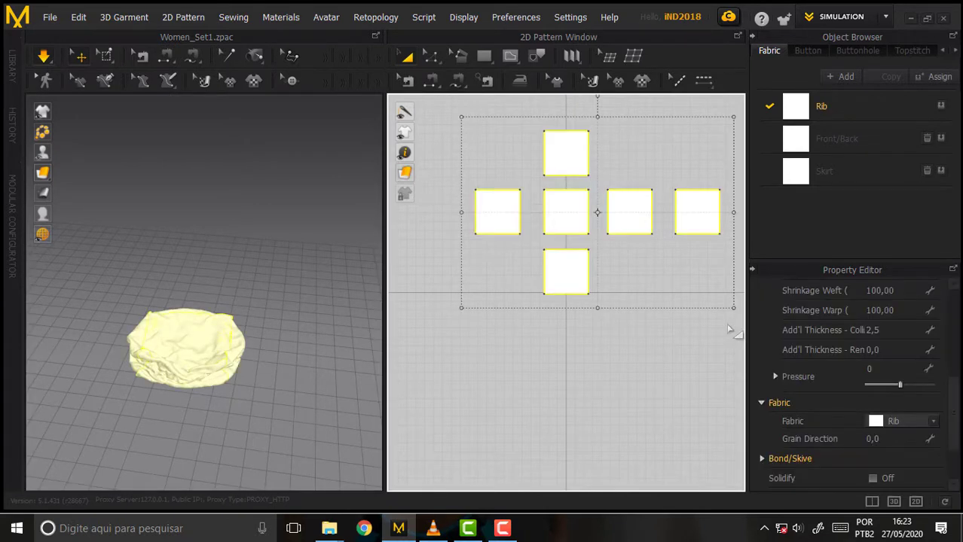
Step: Set Pressure to 7 for all six panels, then tug and orbit the inflated cube
mouse_move(951, 397)
left_mouse_down()
mouse_move(951, 314)
mouse_move(951, 401)
left_mouse_up()
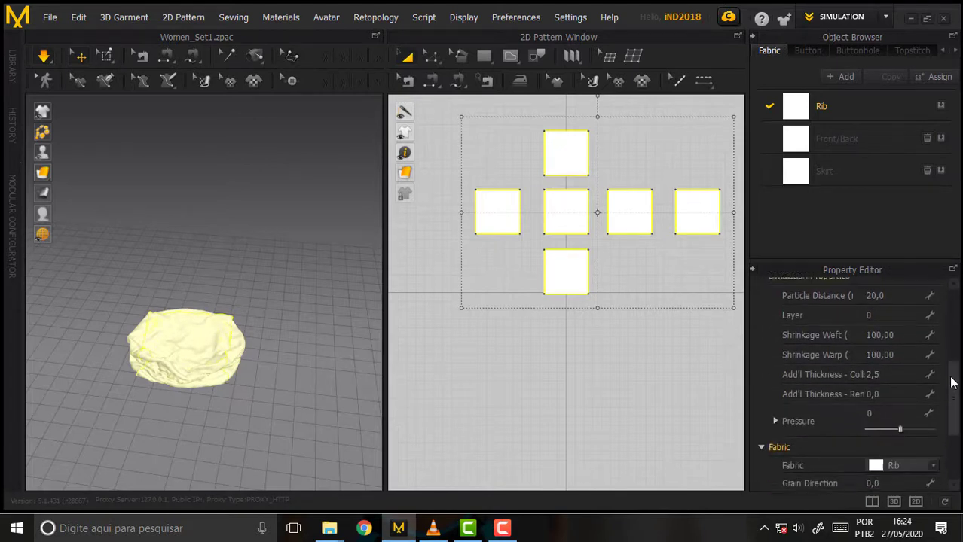
scroll(951, 401, "down", 1)
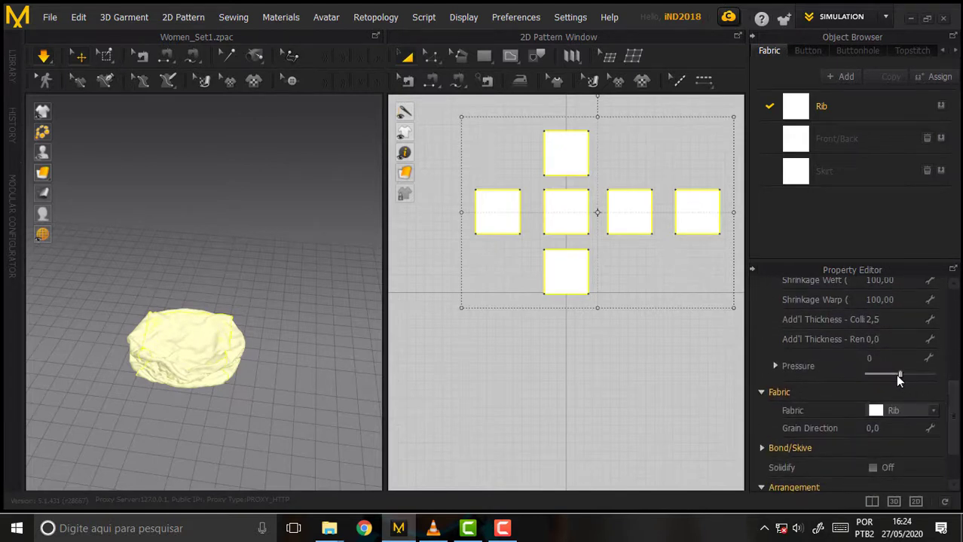
left_click_drag(898, 375, 902, 374)
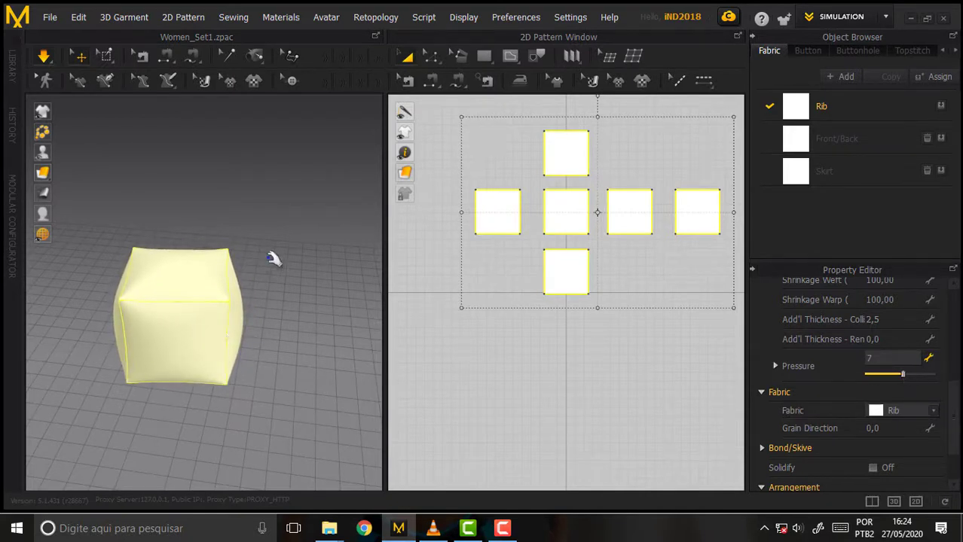
mouse_move(185, 254)
left_mouse_down()
mouse_move(178, 247)
mouse_move(217, 261)
mouse_move(199, 243)
left_mouse_up()
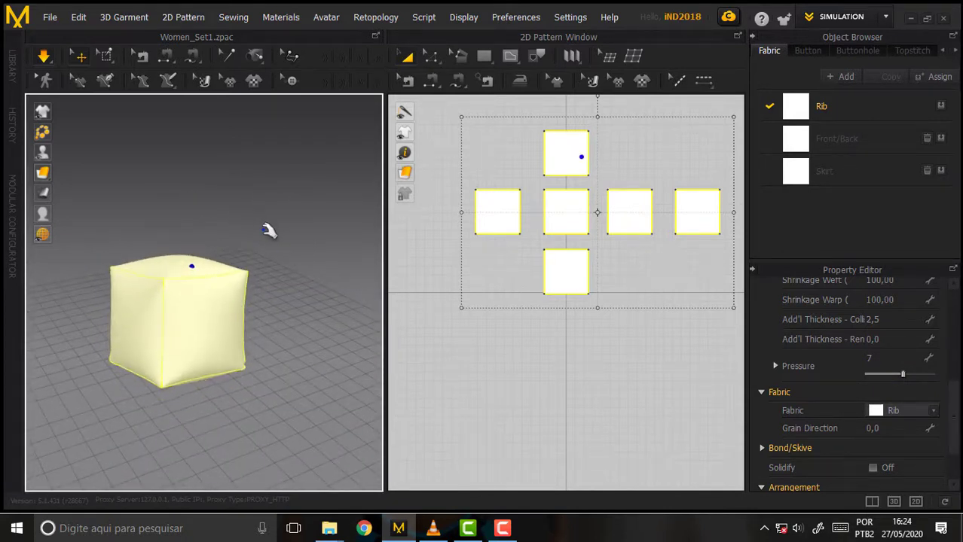
mouse_move(285, 225)
right_mouse_down()
mouse_move(290, 286)
mouse_move(301, 197)
mouse_move(278, 271)
mouse_move(388, 203)
mouse_move(316, 199)
right_mouse_up()
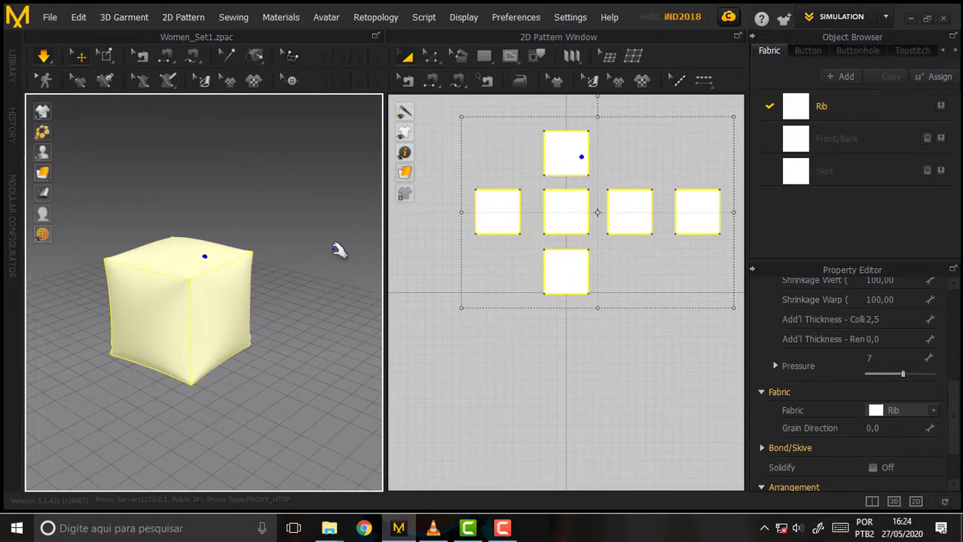
Step: Orbit the inflated cube and check the panels' fabric list, leaving them on Rib
scroll(312, 218, "up", 2)
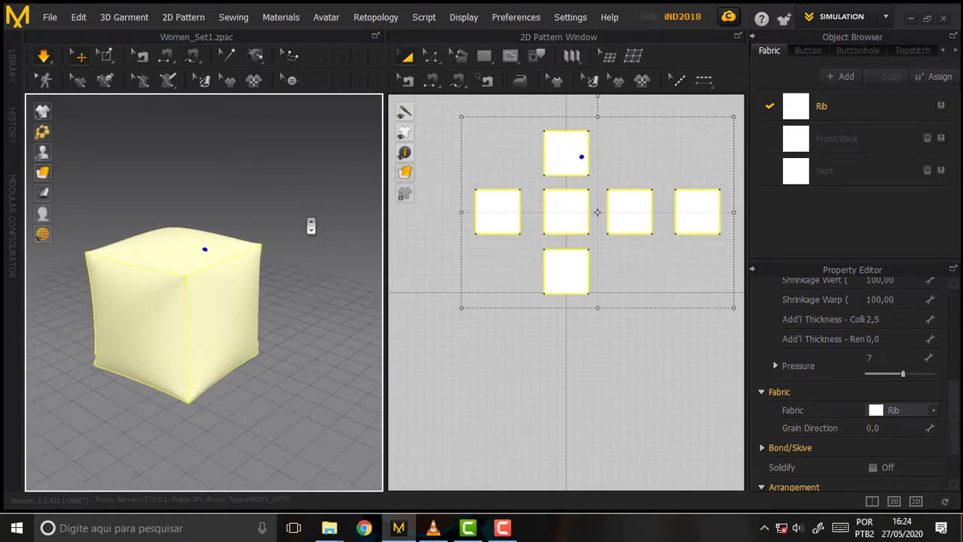
scroll(313, 226, "up", 3)
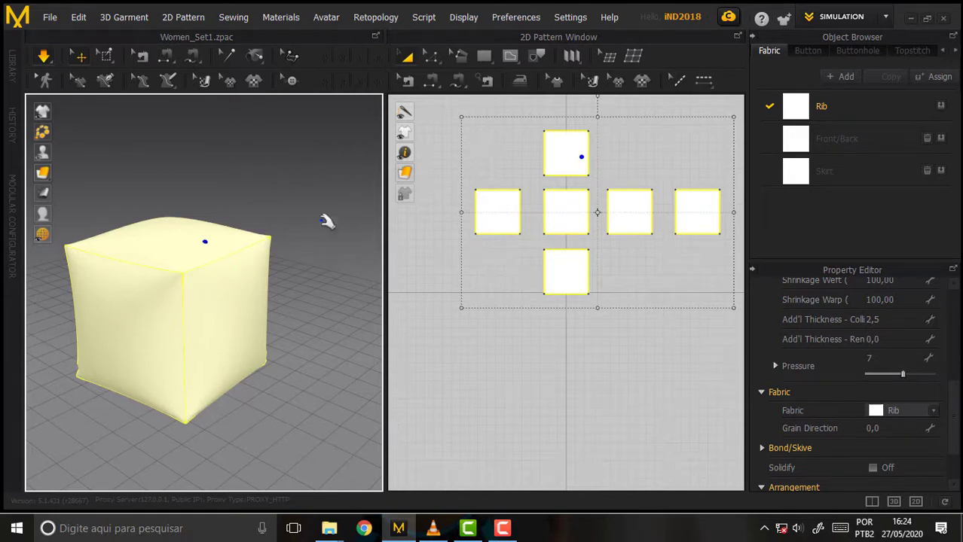
mouse_move(308, 222)
right_mouse_down()
mouse_move(288, 157)
mouse_move(408, 153)
right_mouse_up()
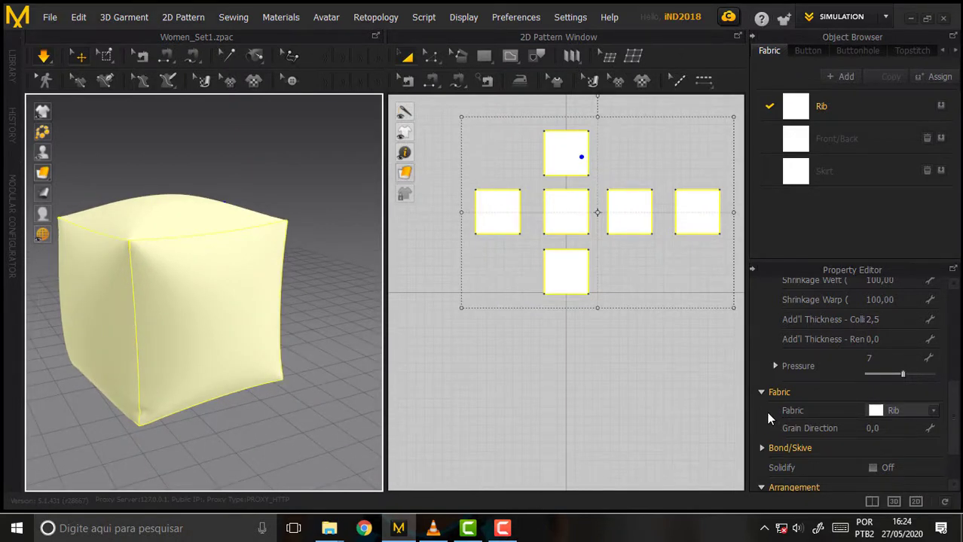
left_click(879, 414)
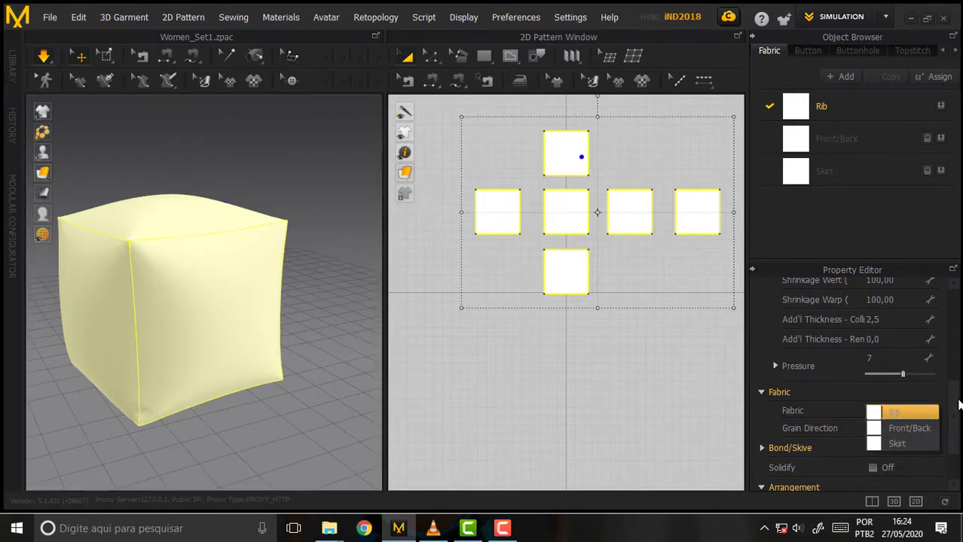
left_click(957, 406)
scroll(937, 407, "up", 3)
scroll(901, 383, "up", 2)
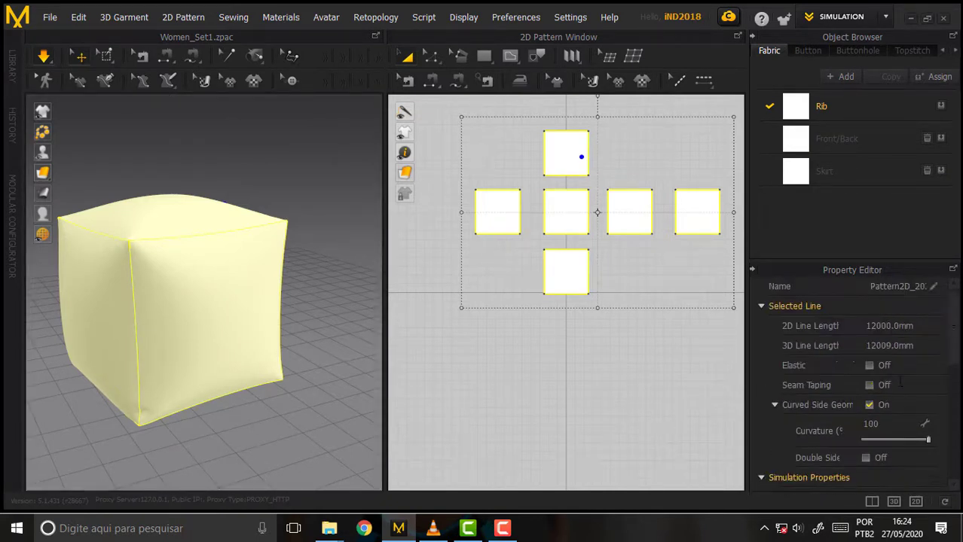
scroll(874, 362, "down", 3)
scroll(853, 327, "down", 3)
scroll(852, 328, "down", 1)
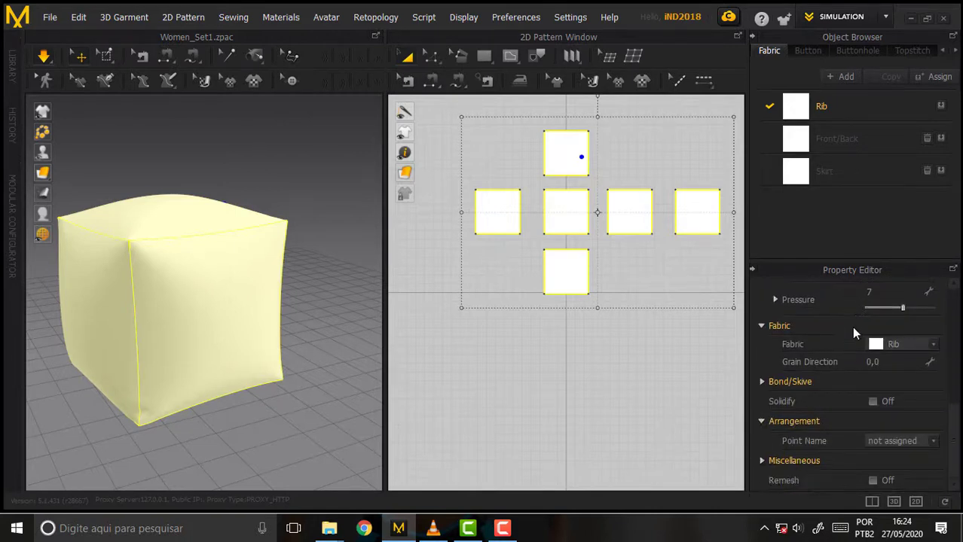
Step: Assign the Front/Back fabric to the top square panel and show the Skirt fabric's properties
left_click(576, 153)
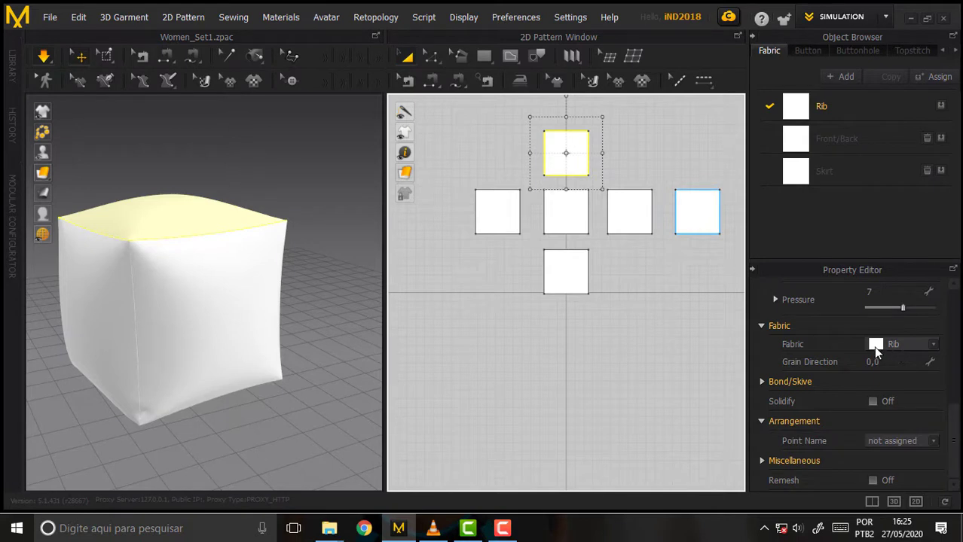
left_click(876, 346)
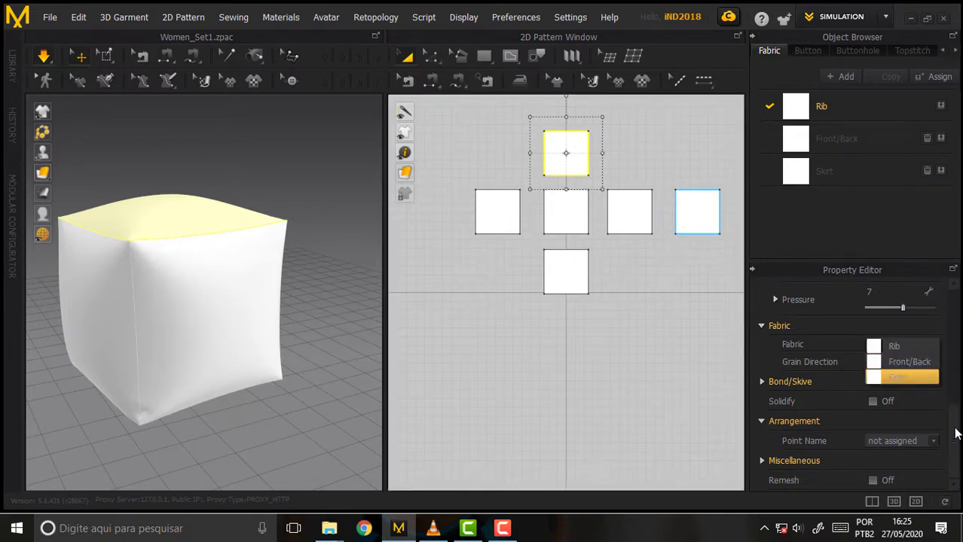
left_click(917, 345)
left_click(875, 346)
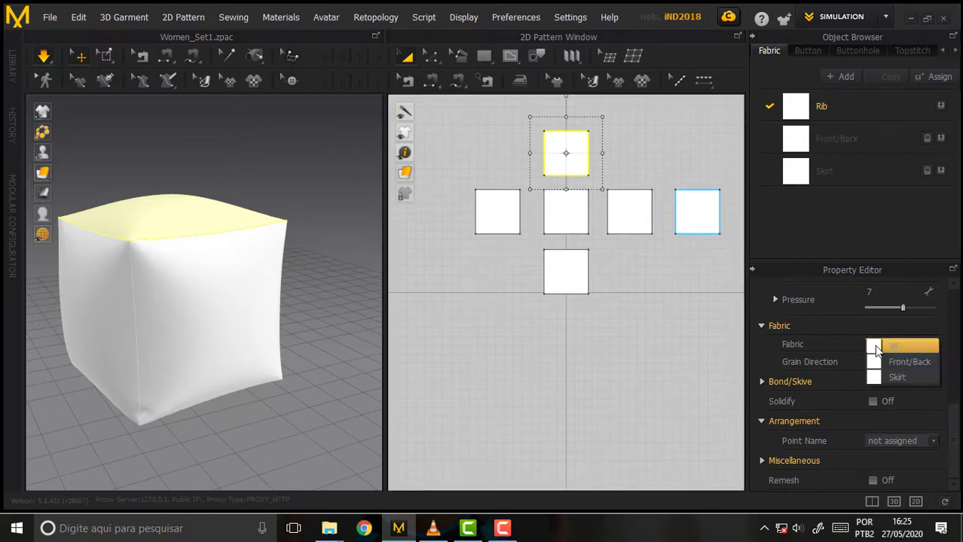
left_click(872, 363)
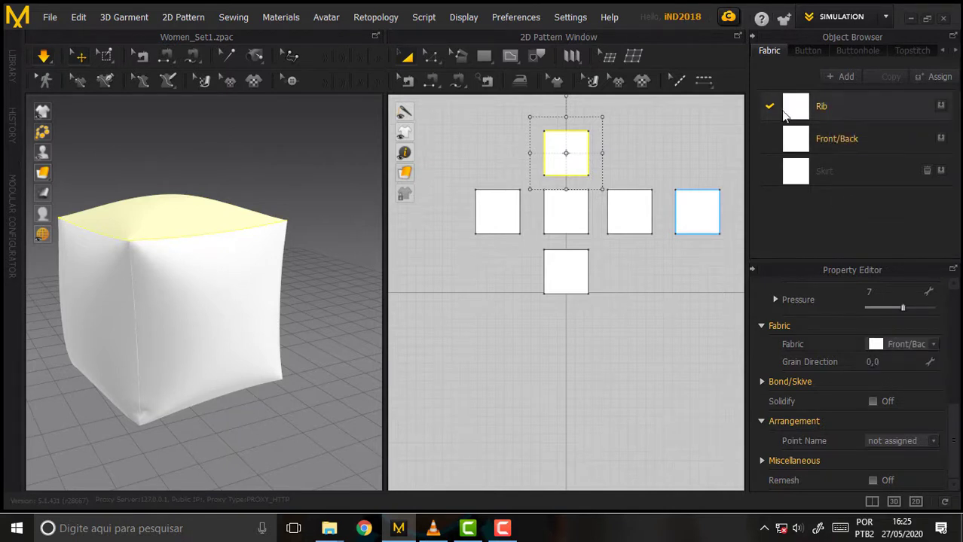
left_click(807, 170)
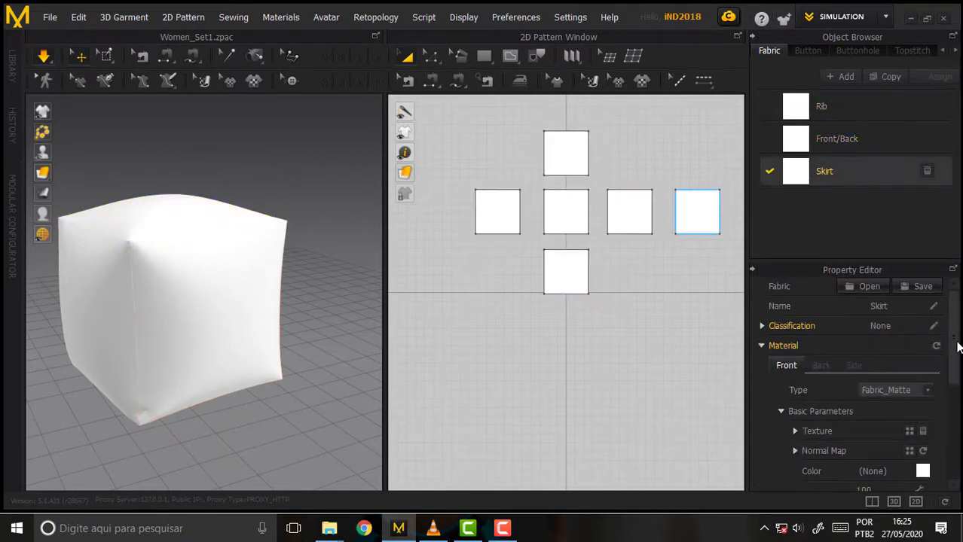
Step: Select the Rib fabric in the Object Browser, checking which panels use Front/Back
mouse_move(953, 325)
left_mouse_down()
mouse_move(951, 369)
mouse_move(949, 294)
left_mouse_up()
left_click(802, 106)
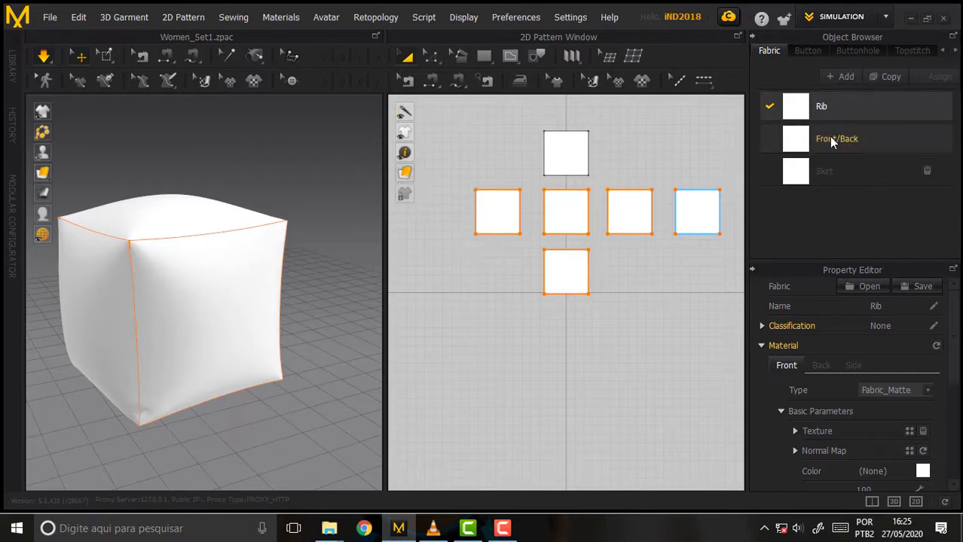
left_click(829, 139)
left_click(803, 113)
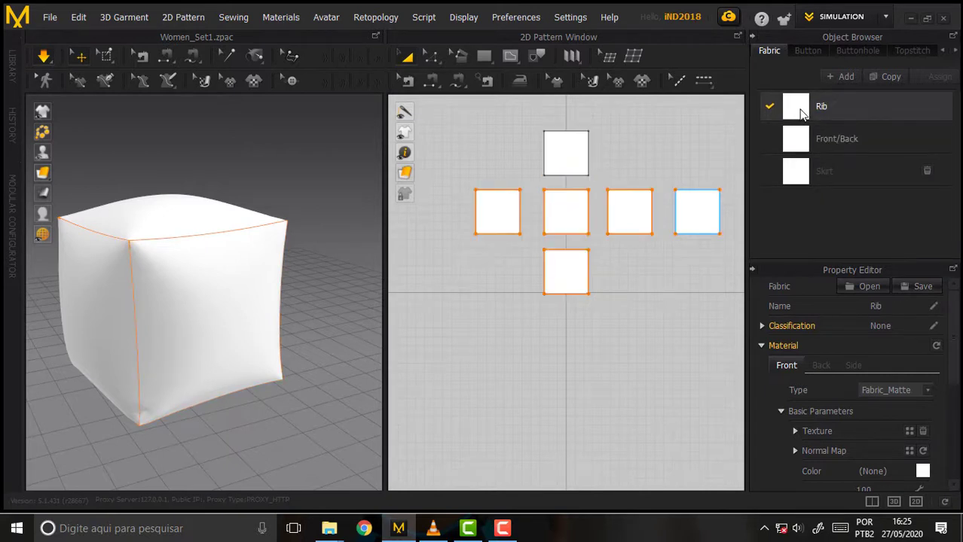
left_click_drag(953, 325, 948, 298)
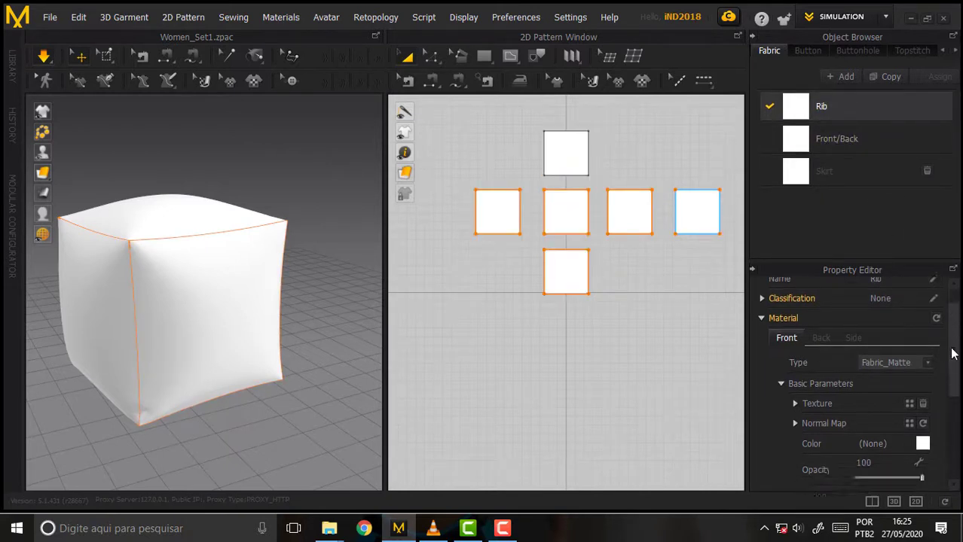
left_click_drag(953, 334, 955, 343)
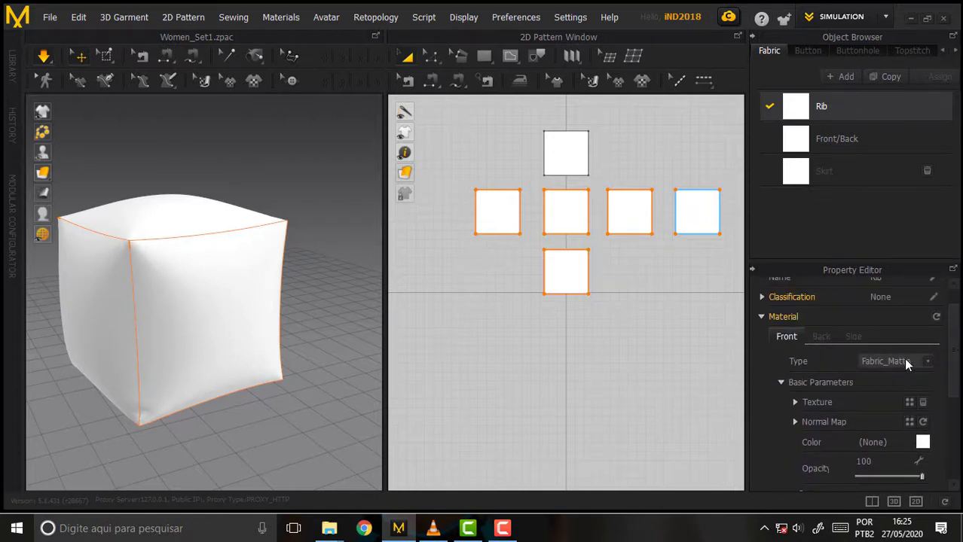
Step: Change the Rib fabric's Material Type to Leather
left_click(904, 359)
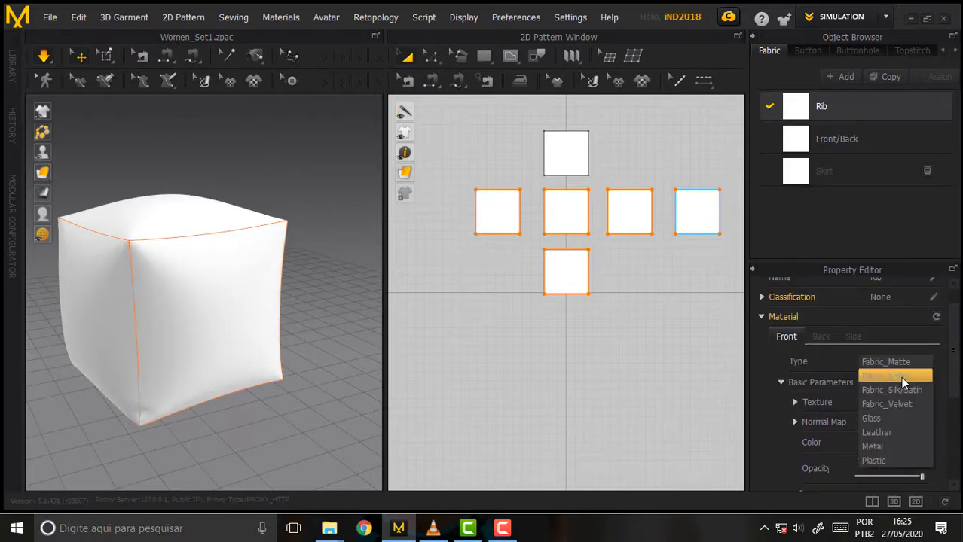
left_click(897, 420)
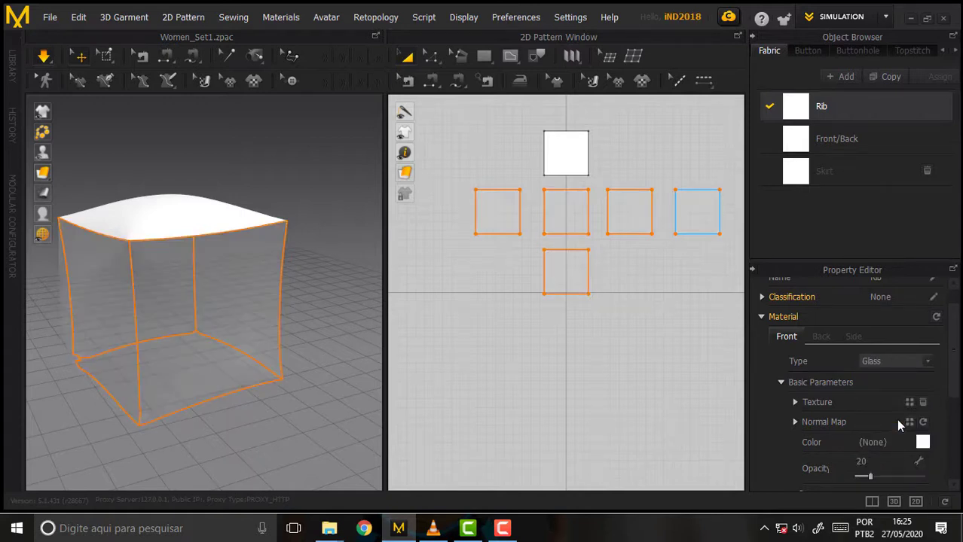
left_click(903, 361)
left_click(890, 378)
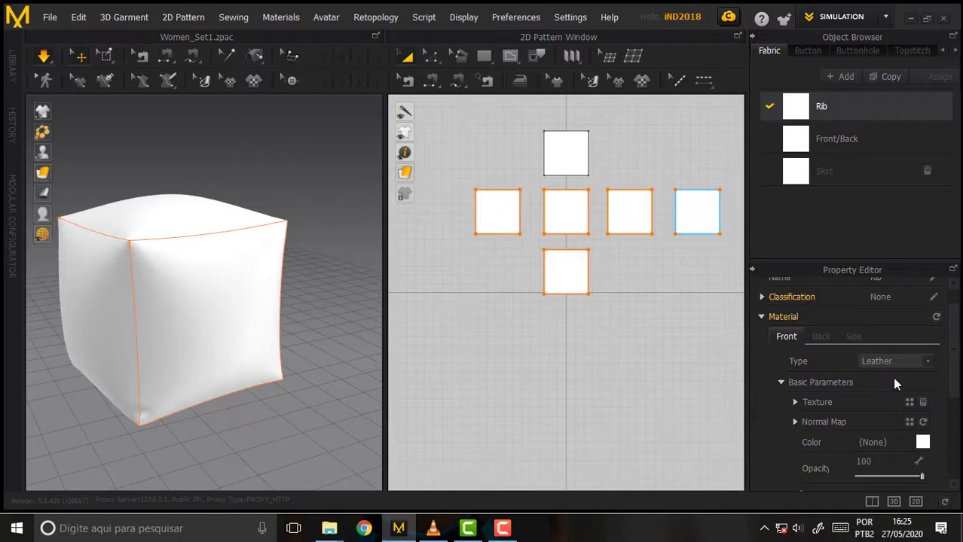
scroll(957, 357, "down", 3)
scroll(934, 357, "up", 1)
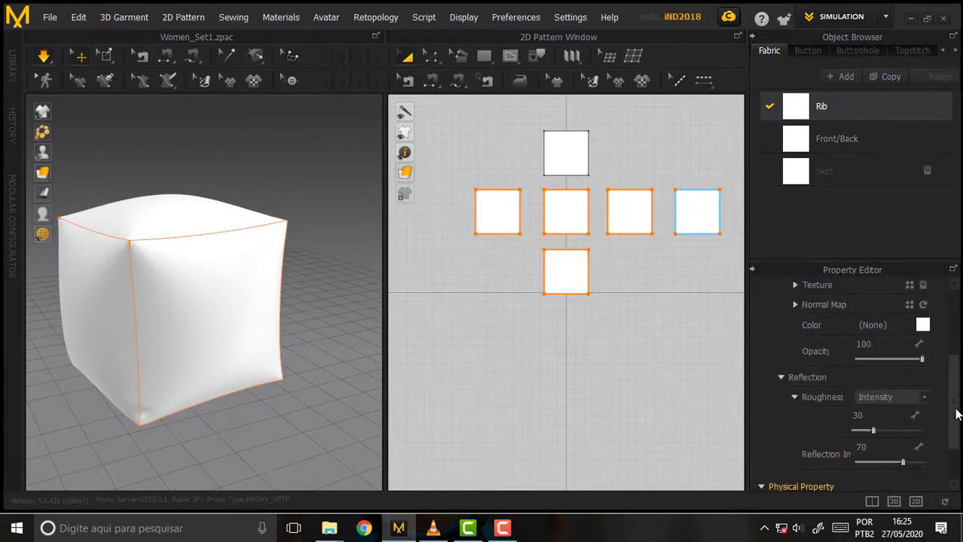
Step: Set the Rib fabric colour to red AC2727, leaving the top panel white
left_click(922, 325)
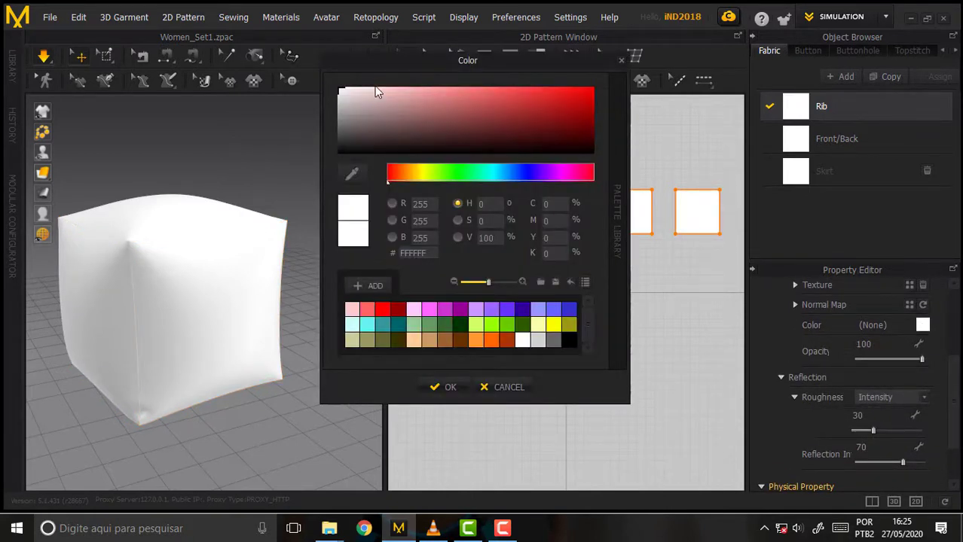
left_click_drag(375, 87, 534, 109)
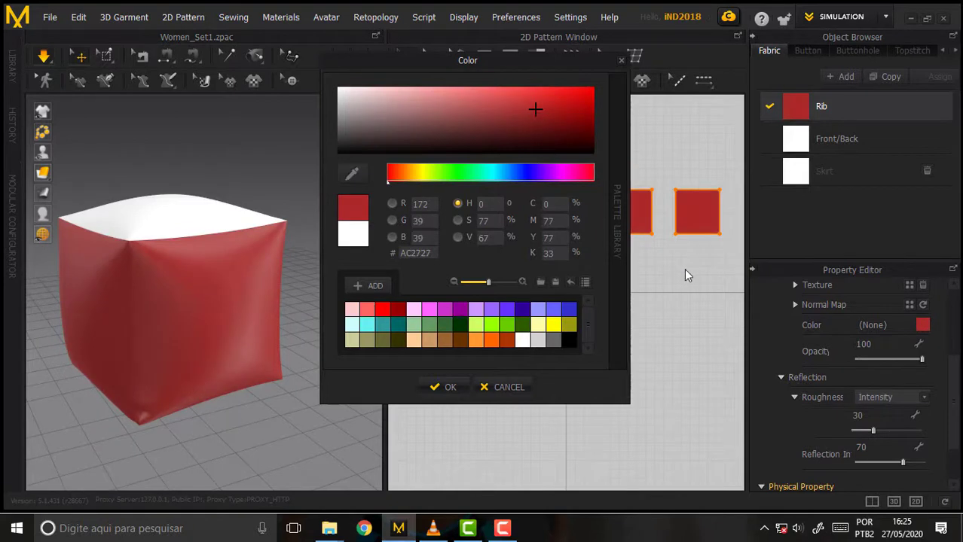
left_click(450, 387)
left_click(578, 149)
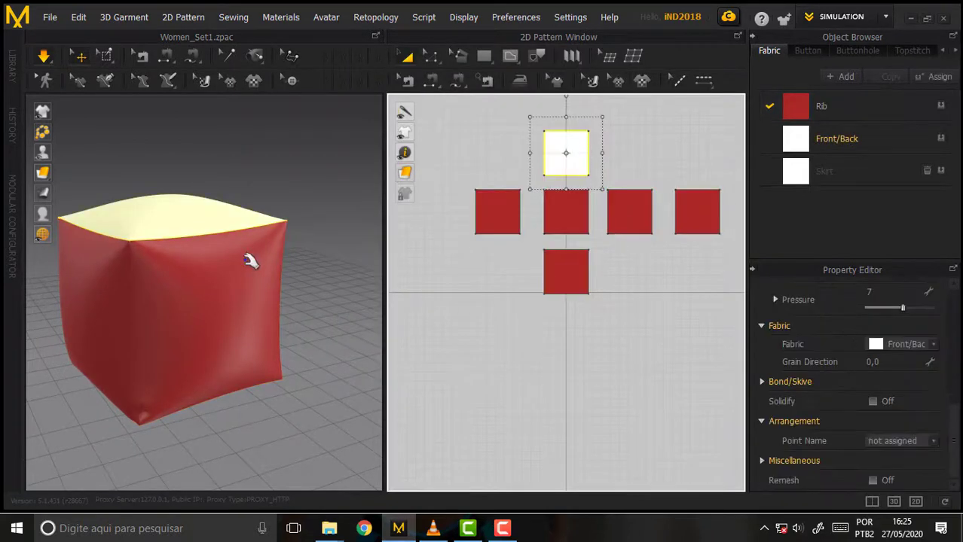
Step: Switch the top panel to the Rib fabric and view the cube's top face
left_click(881, 344)
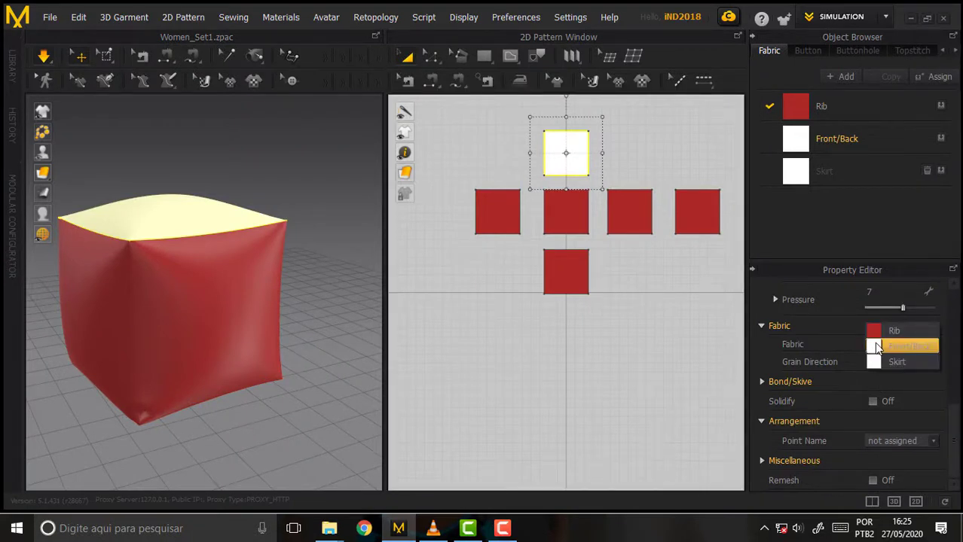
left_click(878, 331)
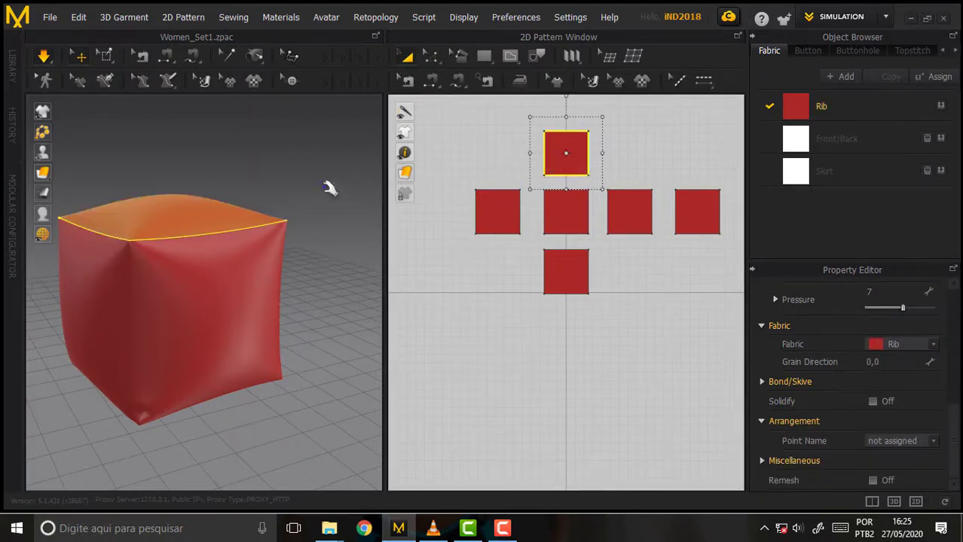
mouse_move(329, 188)
right_mouse_down()
mouse_move(301, 232)
mouse_move(322, 181)
mouse_move(297, 259)
mouse_move(143, 222)
mouse_move(206, 211)
right_mouse_up()
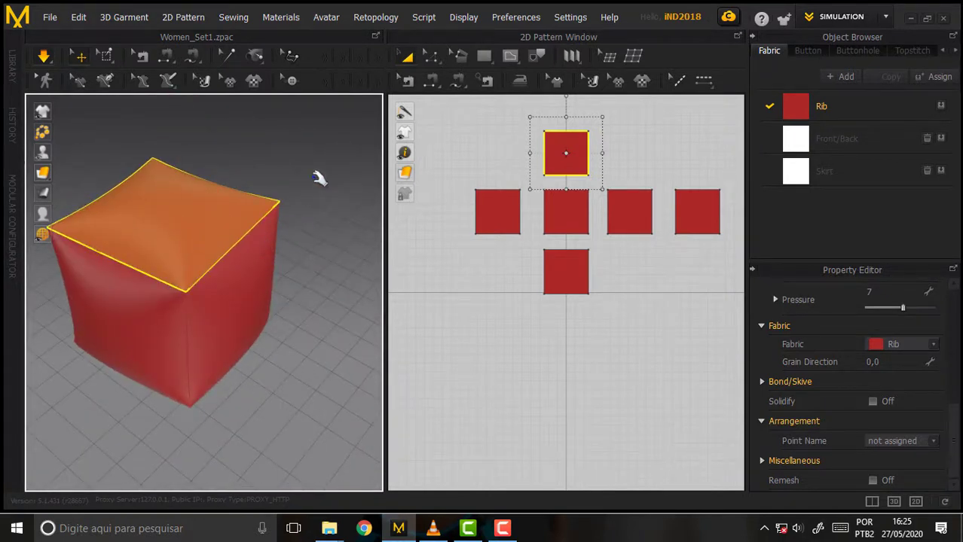
Step: Select each pattern piece to identify its cube face, then drag Front/Back onto the top panel
left_click(519, 316)
left_click(566, 271)
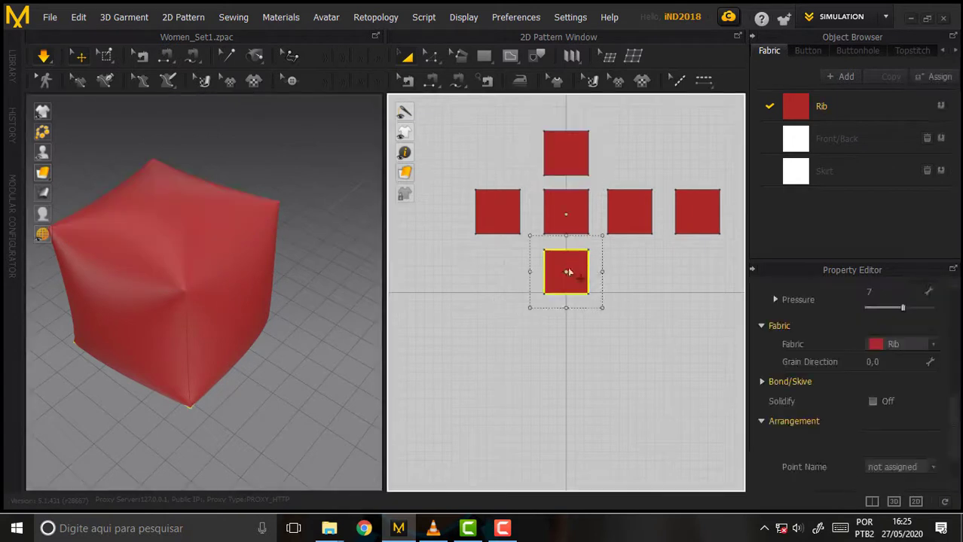
left_click(503, 220)
left_click(554, 217)
left_click(628, 214)
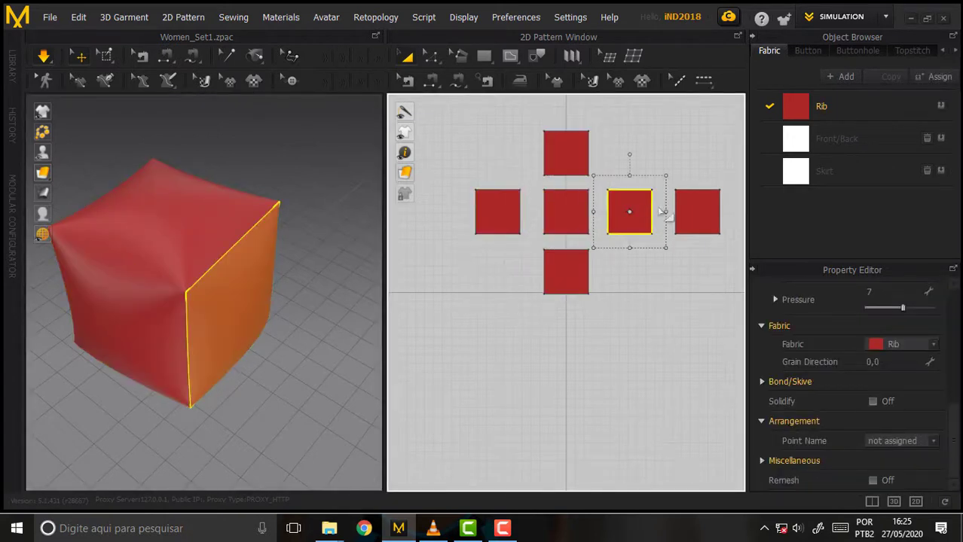
left_click(558, 150)
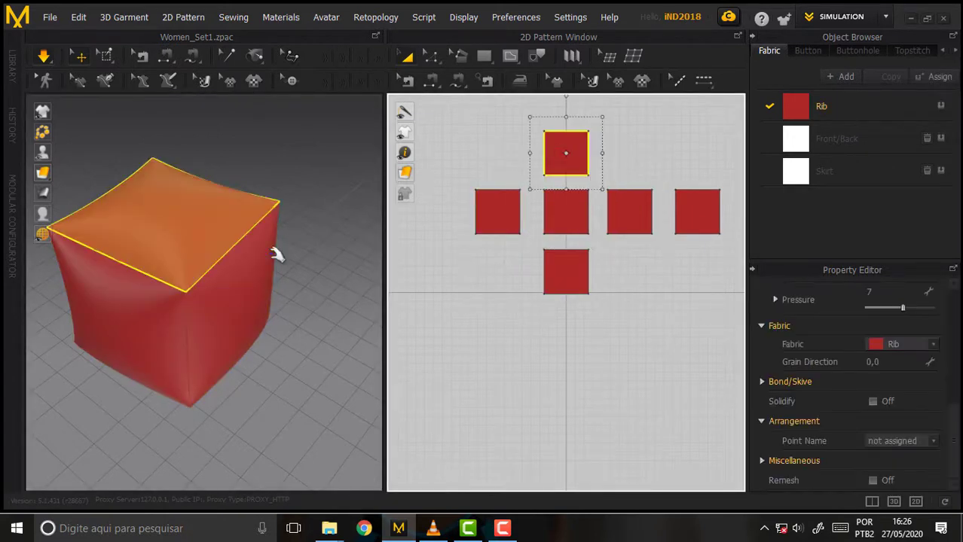
mouse_move(276, 188)
right_mouse_down()
mouse_move(215, 166)
mouse_move(301, 176)
mouse_move(169, 141)
mouse_move(204, 119)
mouse_move(314, 101)
mouse_move(294, 187)
mouse_move(294, 128)
mouse_move(300, 147)
mouse_move(312, 124)
mouse_move(275, 228)
mouse_move(302, 141)
right_mouse_up()
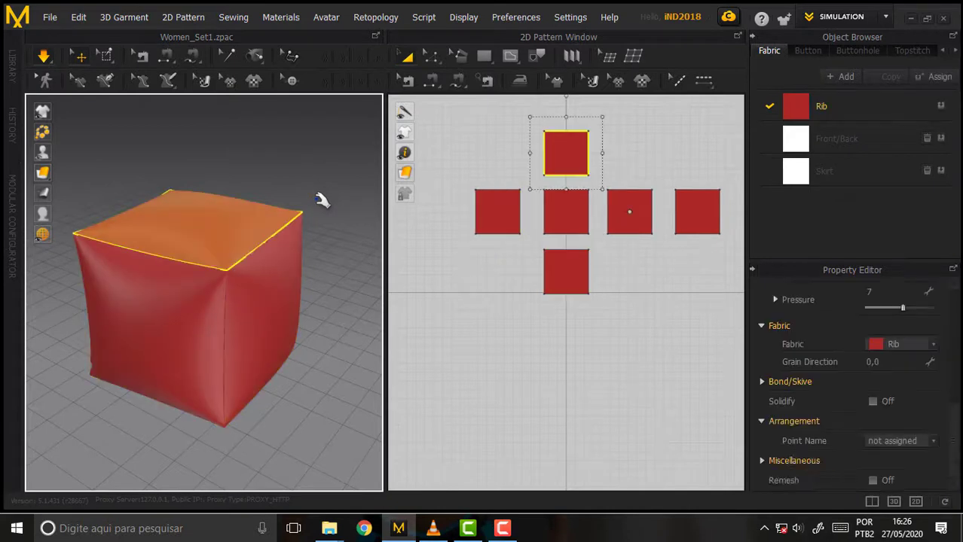
left_click_drag(836, 138, 188, 226)
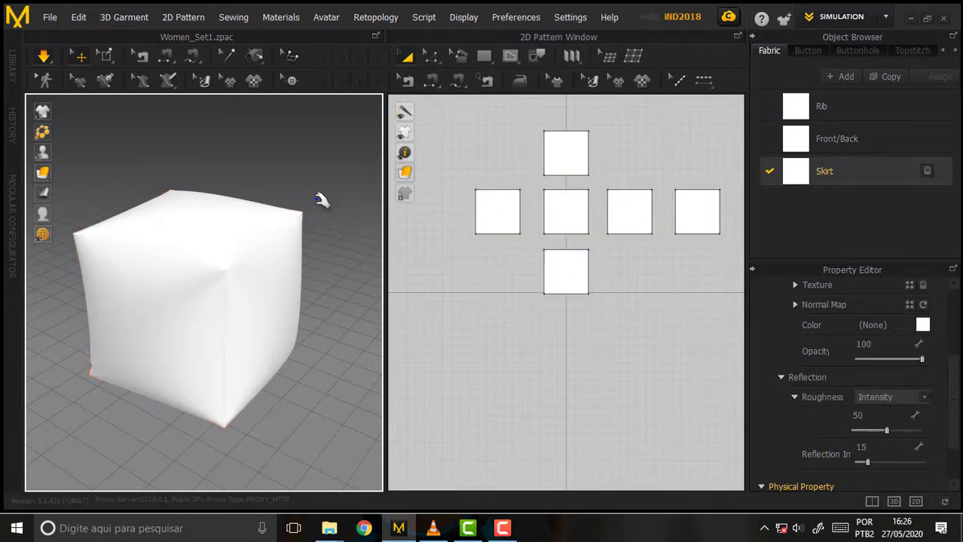
Step: Select all panels, briefly simulate the cube, then stop and undo back to the seamed box
key("ctrl+a")
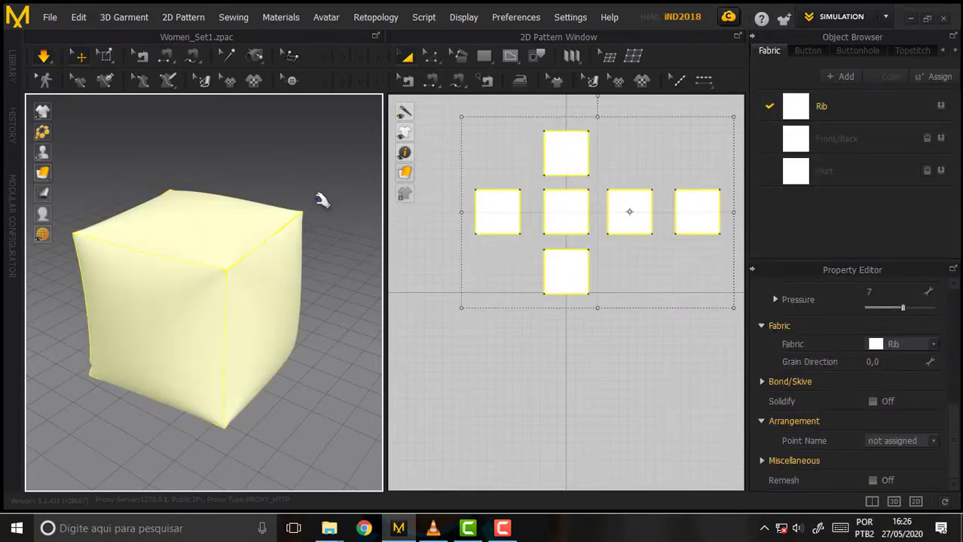
key("space")
left_click(322, 199)
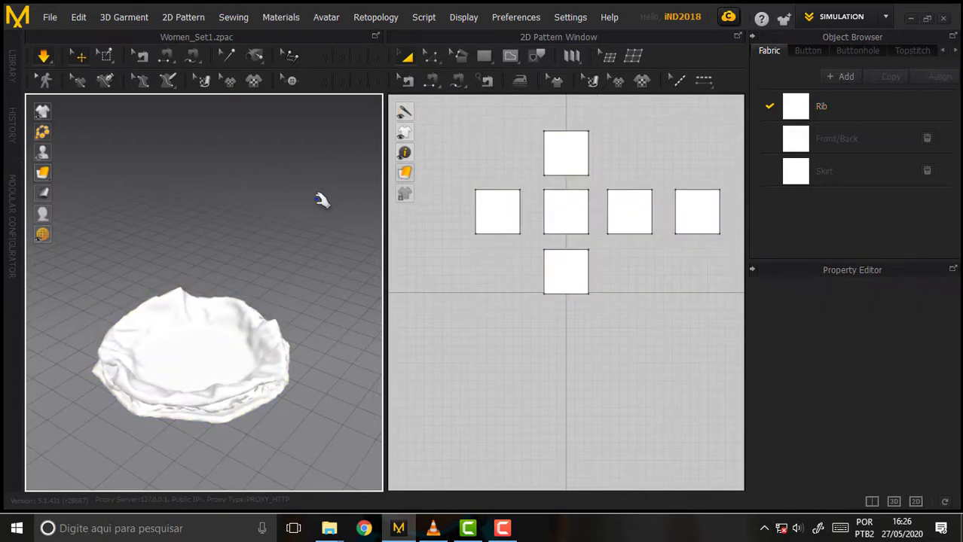
key("space")
key("ctrl+z")
scroll(279, 234, "down", 2)
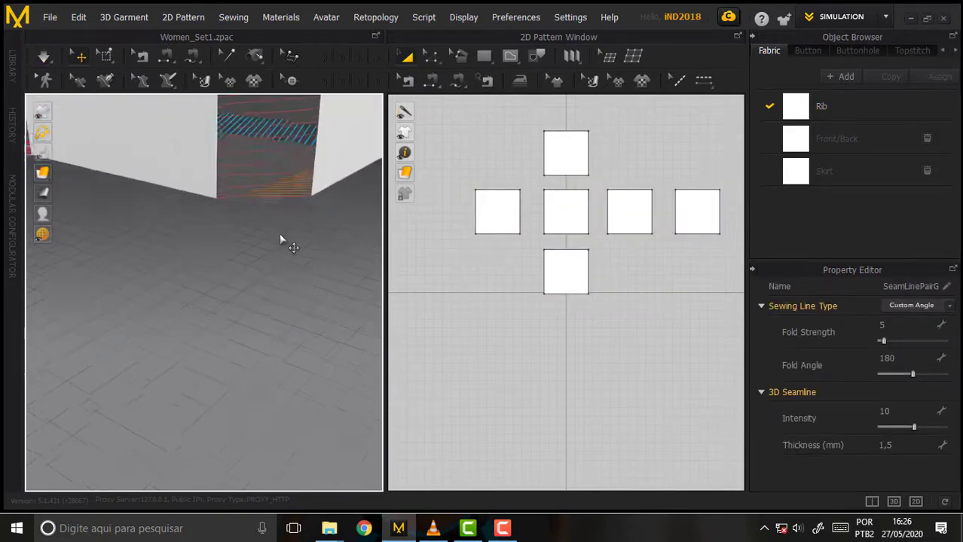
scroll(257, 202, "down", 2)
scroll(243, 200, "down", 2)
scroll(234, 206, "down", 3)
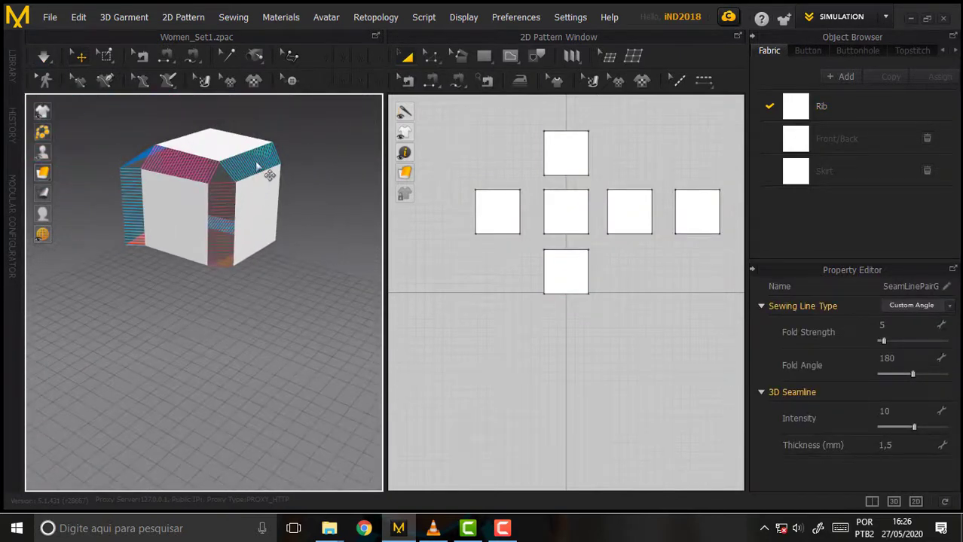
mouse_move(313, 138)
right_mouse_down()
mouse_move(303, 165)
mouse_move(315, 169)
right_mouse_up()
scroll(307, 170, "up", 2)
scroll(307, 170, "up", 2)
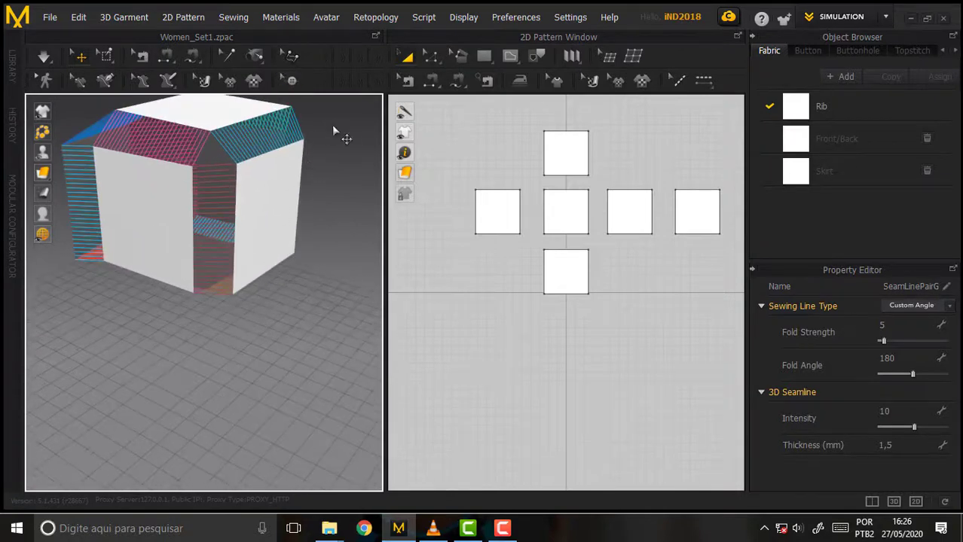
mouse_move(334, 129)
right_mouse_down()
mouse_move(333, 198)
mouse_move(325, 172)
mouse_move(293, 253)
mouse_move(181, 210)
mouse_move(370, 162)
mouse_move(297, 150)
right_mouse_up()
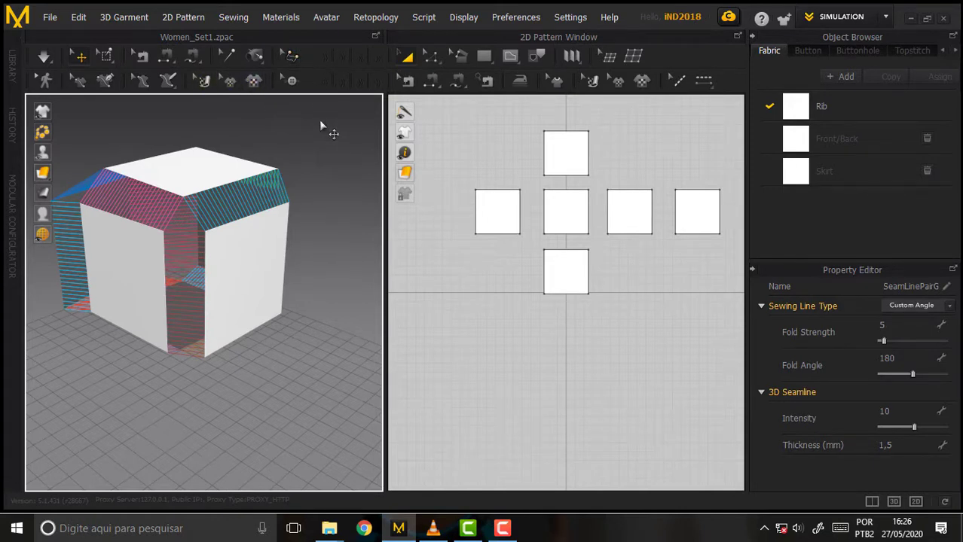
Step: Flip the normal of the cube's top panel
left_click(254, 81)
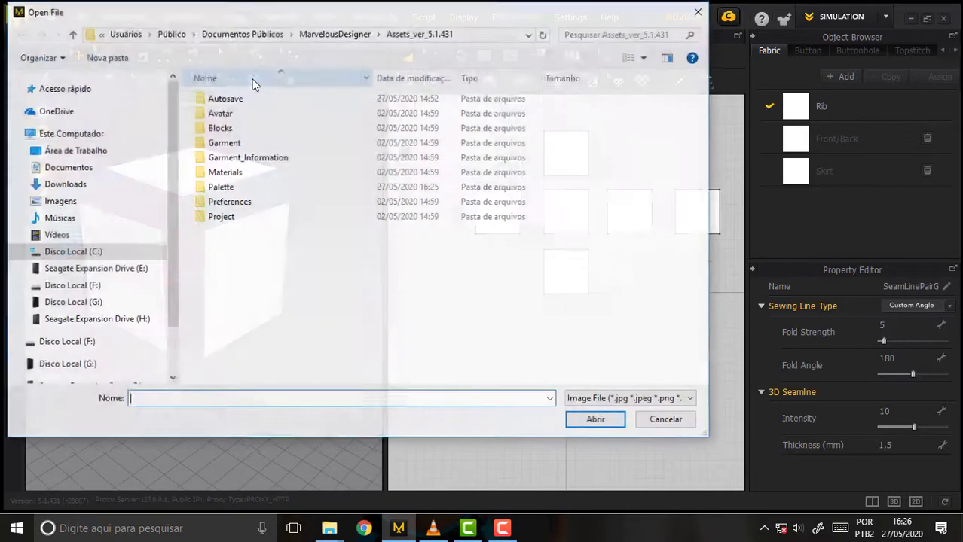
left_click(667, 422)
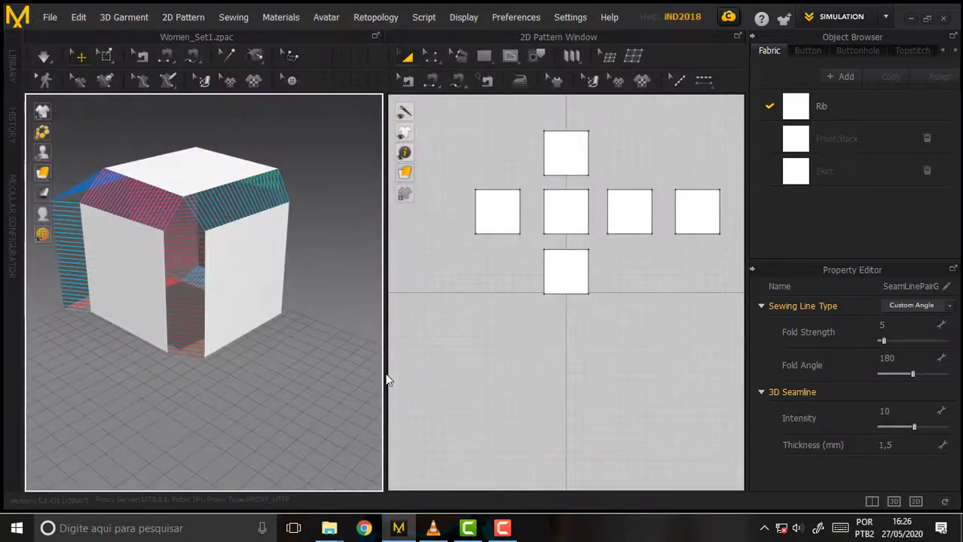
middle_click_drag(331, 185, 388, 176)
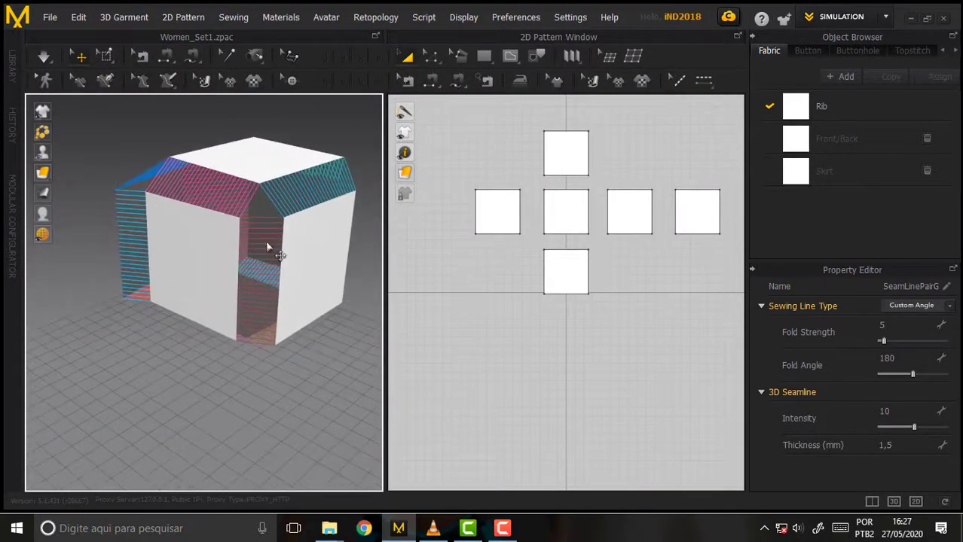
right_click_drag(265, 241, 204, 241)
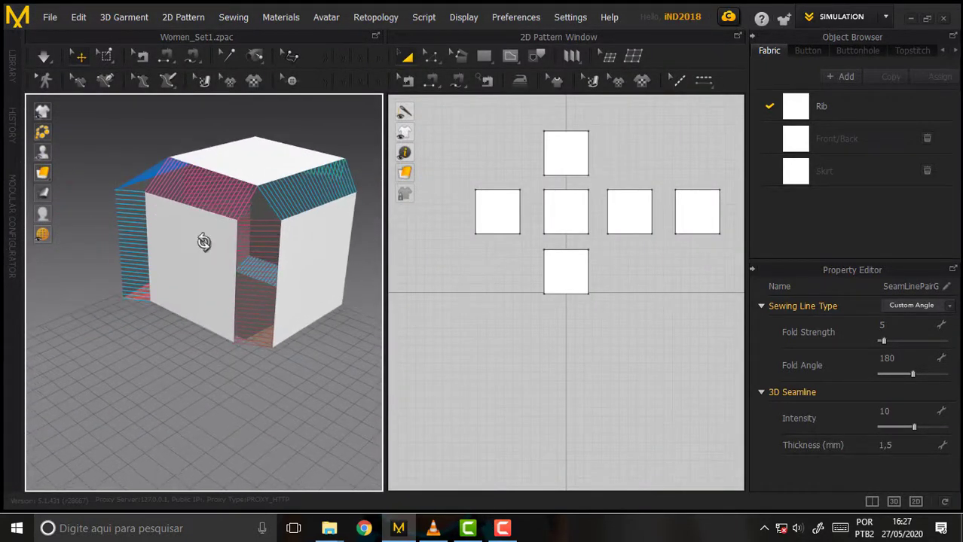
left_click(566, 153)
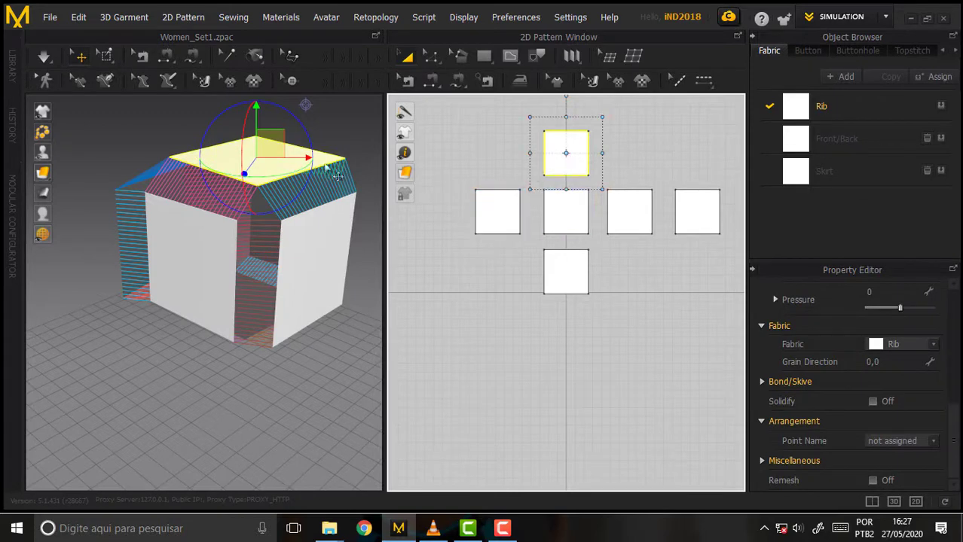
right_click(260, 156)
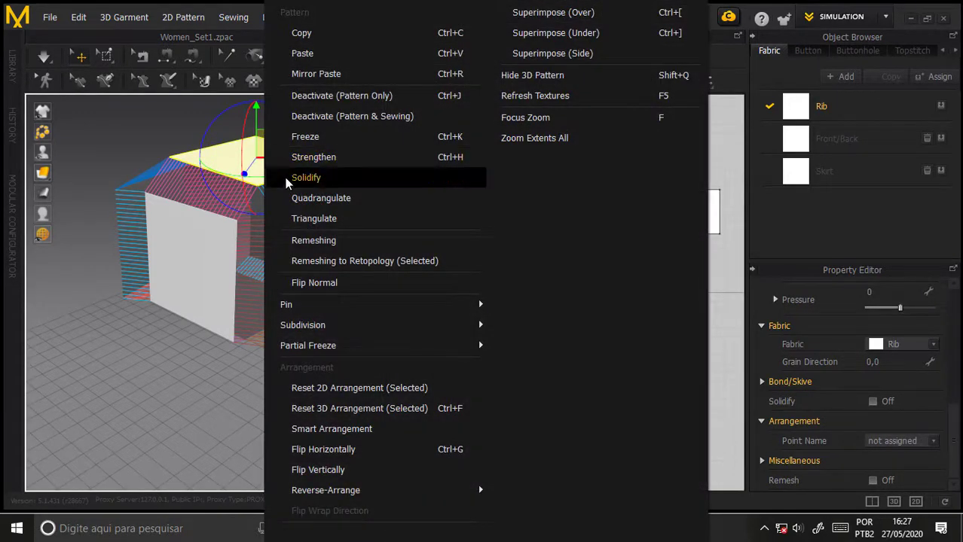
mouse_move(316, 304)
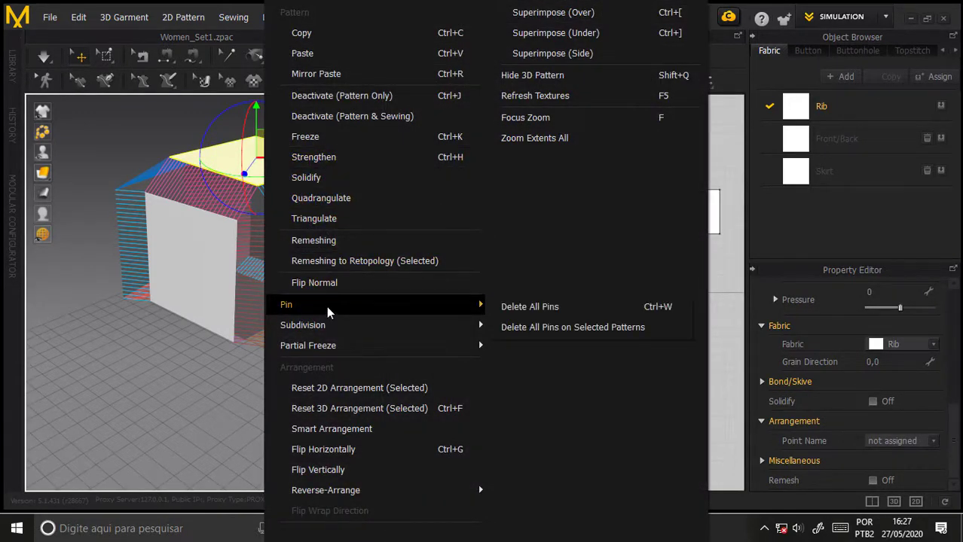
left_click(323, 281)
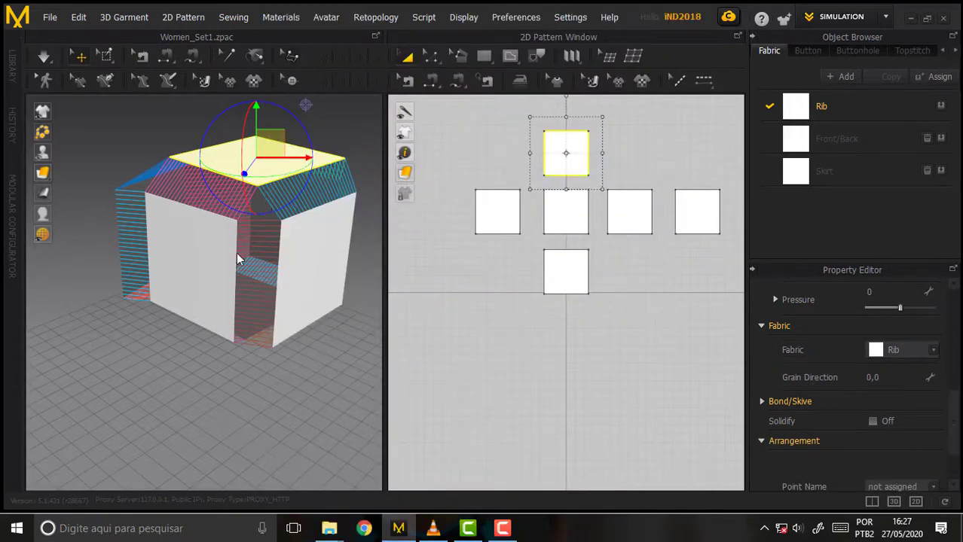
Step: Flip the front panel's normal and orbit around the cube to inspect it
left_click(197, 265)
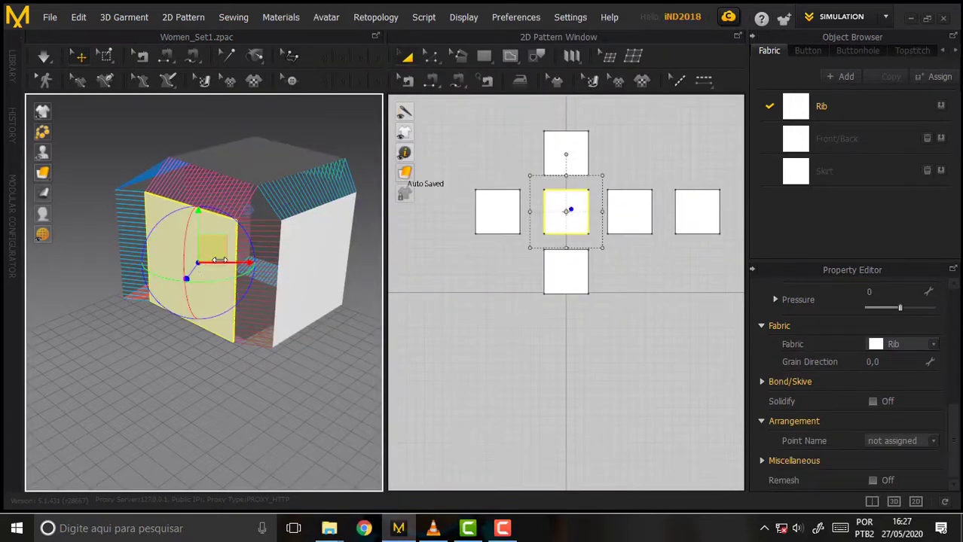
right_click(210, 244)
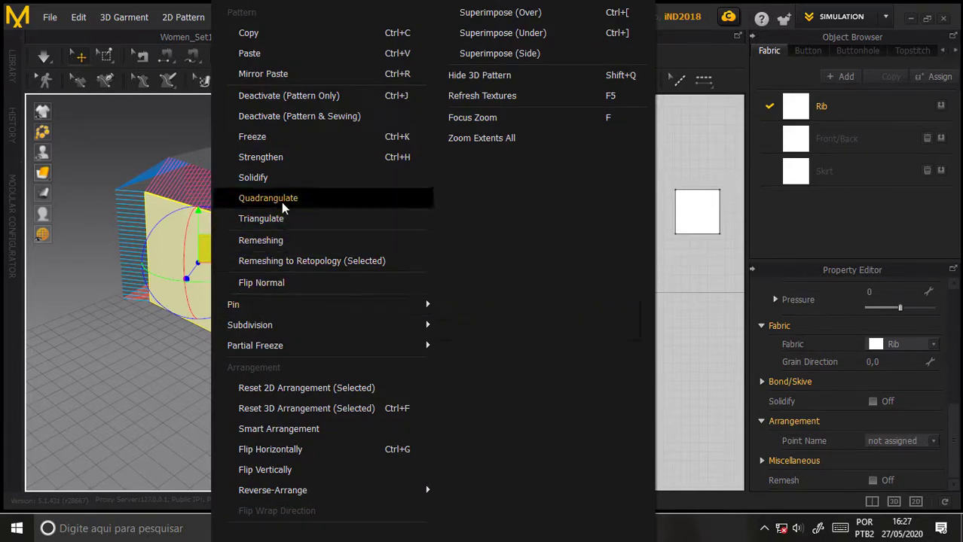
left_click(273, 283)
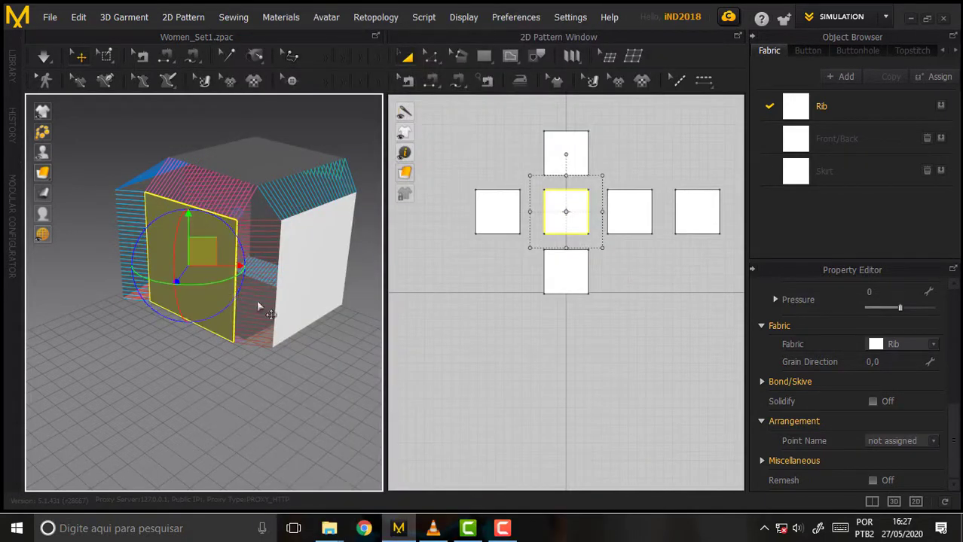
middle_click_drag(257, 372, 256, 315)
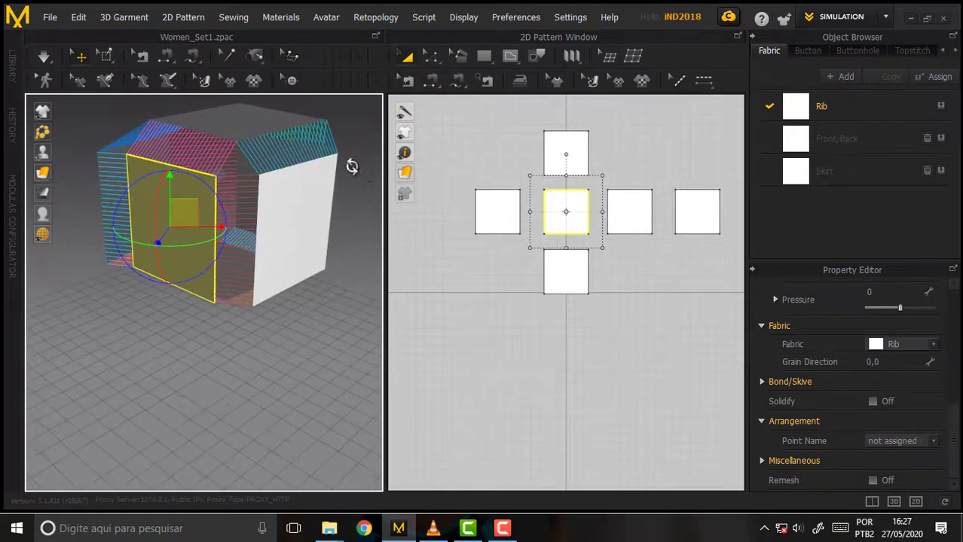
mouse_move(352, 167)
right_mouse_down()
mouse_move(204, 205)
mouse_move(143, 166)
mouse_move(252, 174)
mouse_move(383, 149)
mouse_move(324, 166)
right_mouse_up()
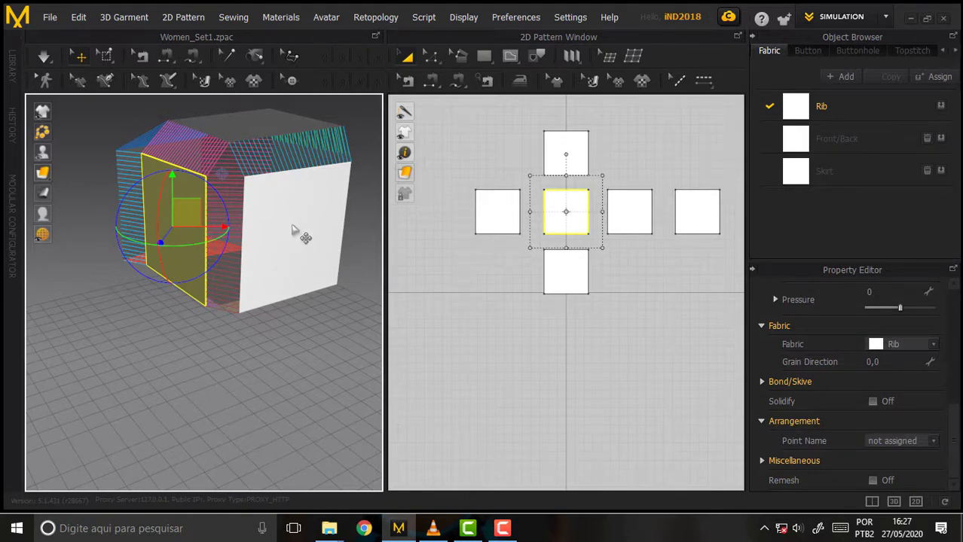
mouse_move(363, 320)
right_mouse_down()
mouse_move(327, 290)
mouse_move(302, 429)
mouse_move(309, 327)
mouse_move(364, 210)
mouse_move(269, 228)
mouse_move(208, 208)
mouse_move(355, 279)
mouse_move(376, 273)
right_mouse_up()
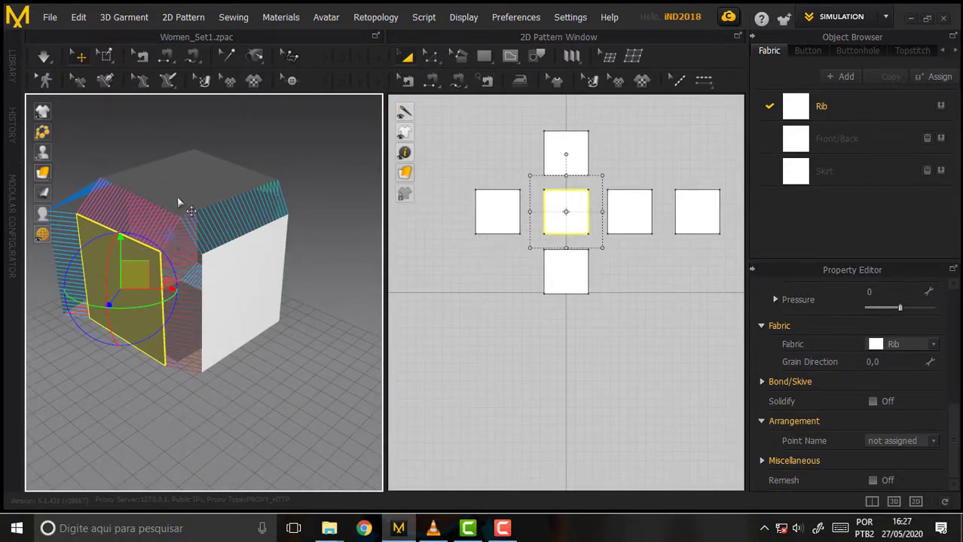
Step: Simulate the cube via 3D Garment and view the collapsed cloth from above
left_click(118, 18)
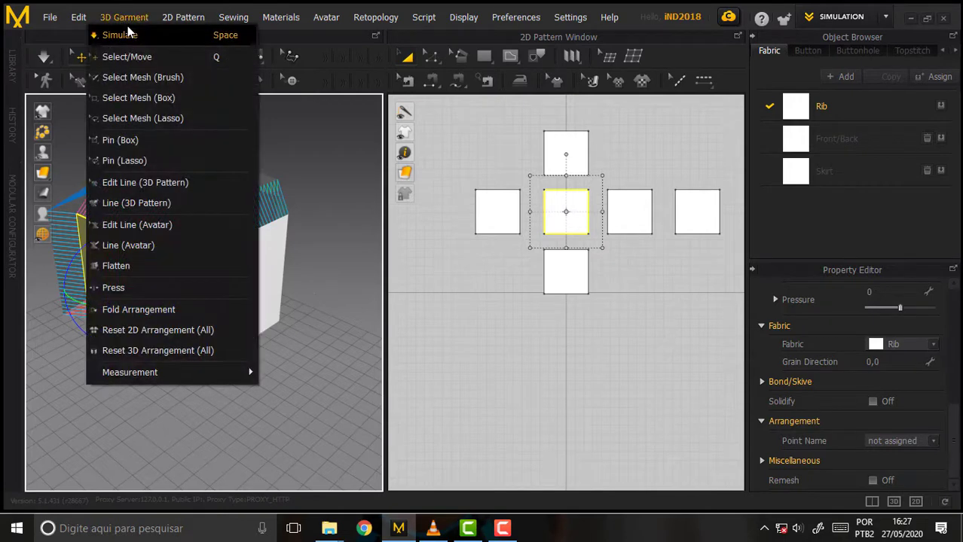
left_click(128, 34)
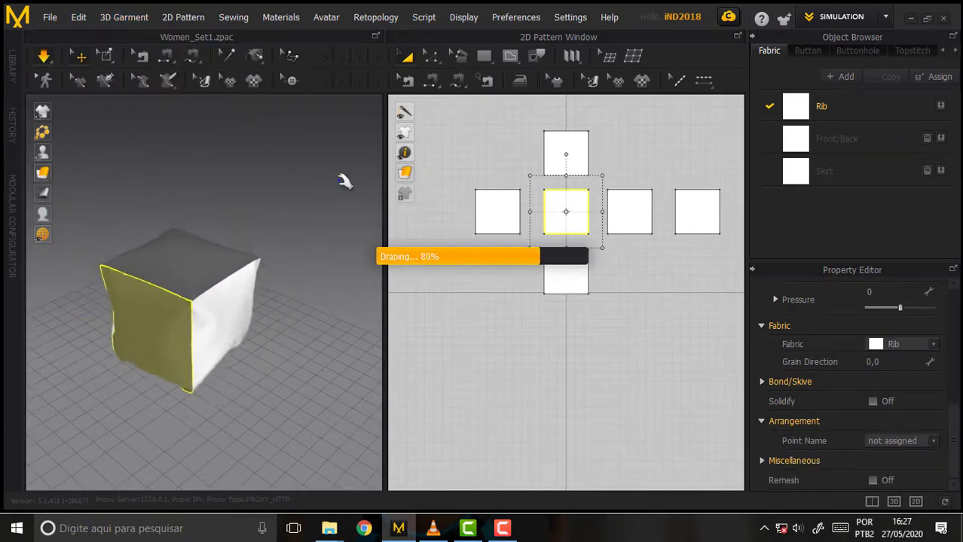
middle_click_drag(289, 220, 329, 113)
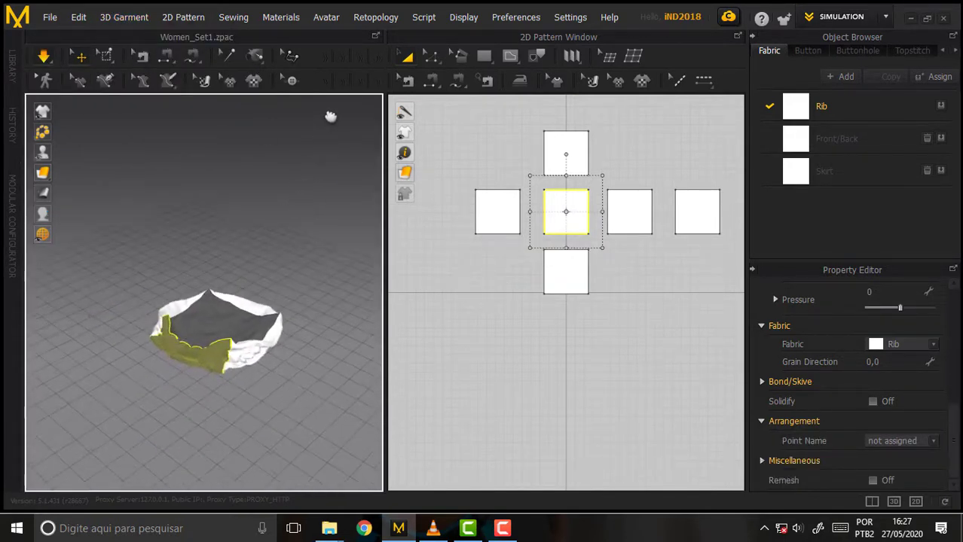
scroll(301, 179, "up", 2)
scroll(302, 180, "up", 1)
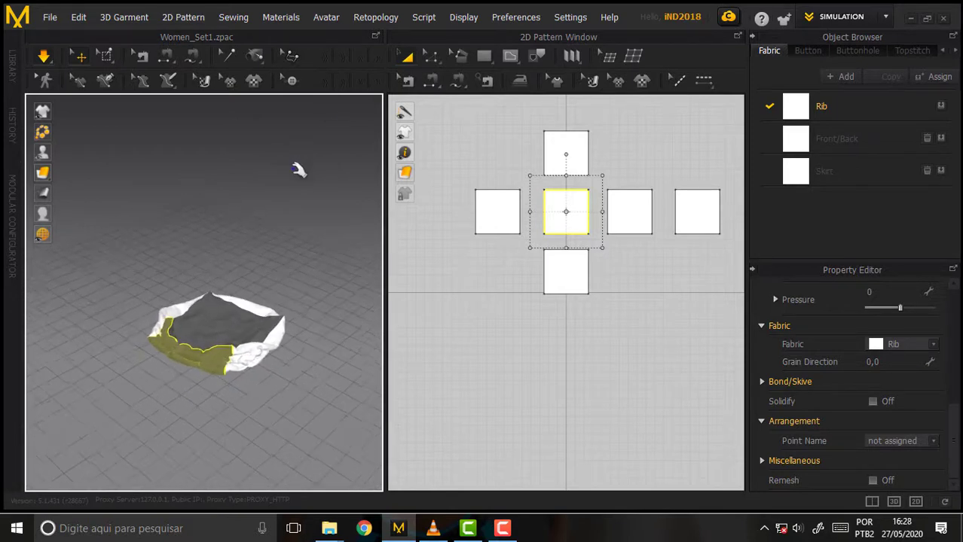
scroll(299, 168, "up", 1)
scroll(297, 185, "up", 2)
mouse_move(292, 164)
right_mouse_down()
mouse_move(262, 171)
mouse_move(189, 161)
mouse_move(290, 189)
mouse_move(280, 180)
right_mouse_up()
middle_click_drag(280, 181, 274, 284)
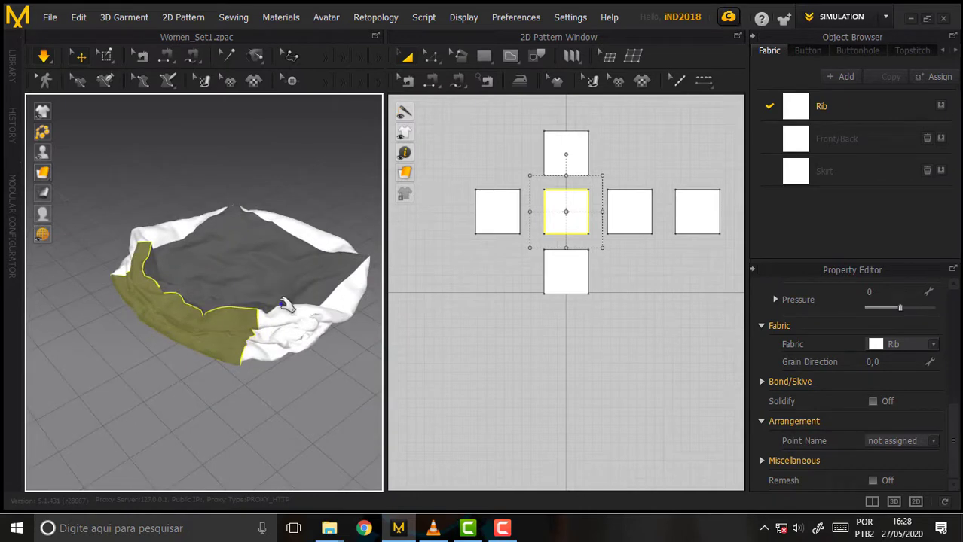
Step: Turn the simulation off and undo back to the unsimulated cube
left_click(120, 19)
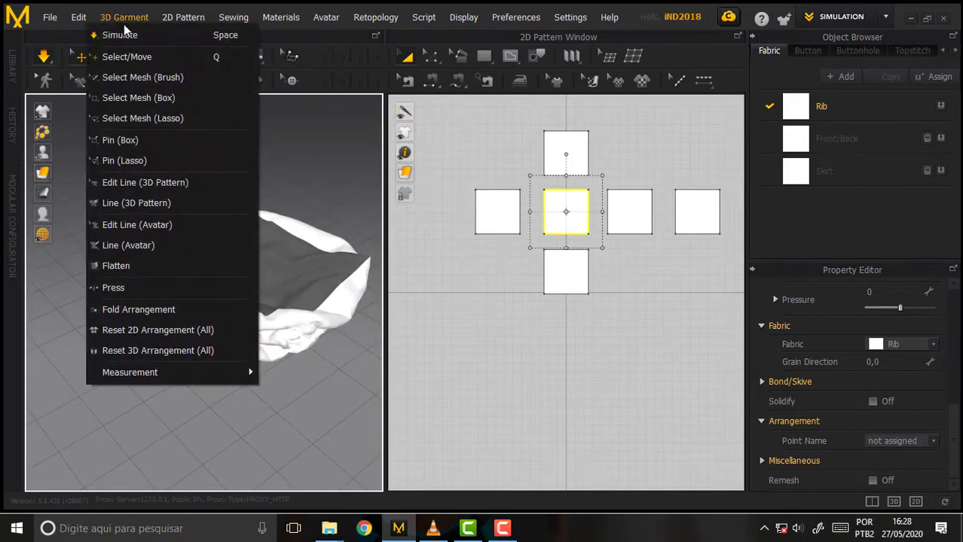
left_click(354, 141)
key("ctrl+z")
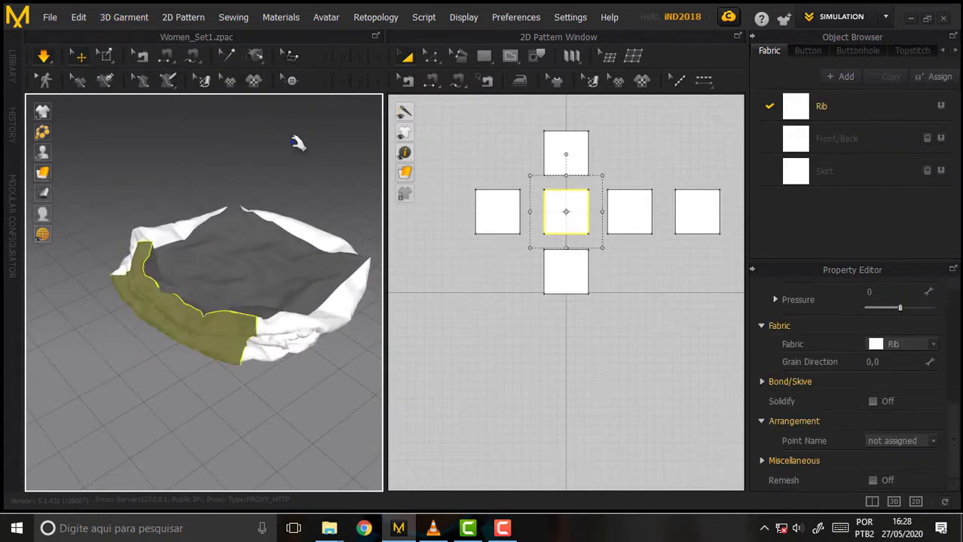
key("ctrl+z")
Step: Flip the normals of the cube's right and front panels
right_click_drag(277, 193, 292, 210)
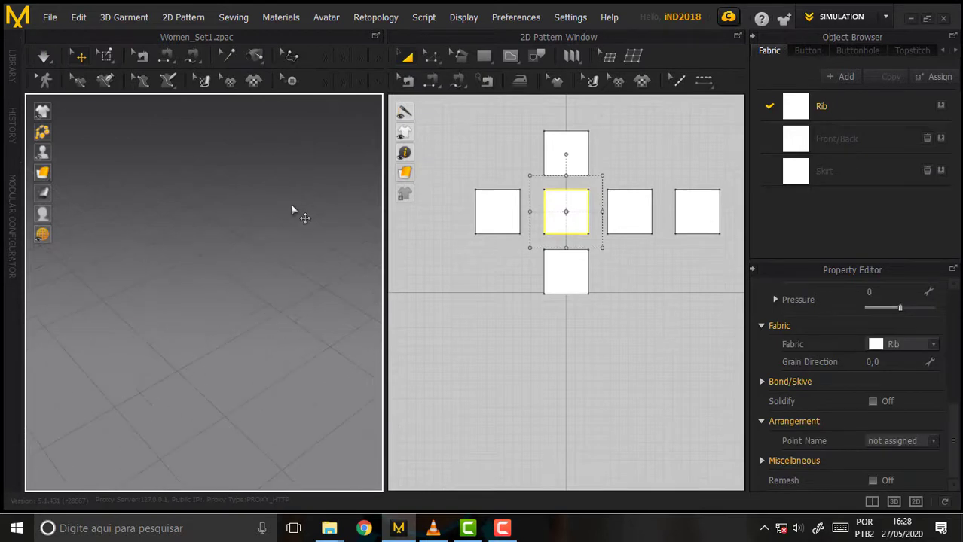
scroll(289, 213, "down", 5)
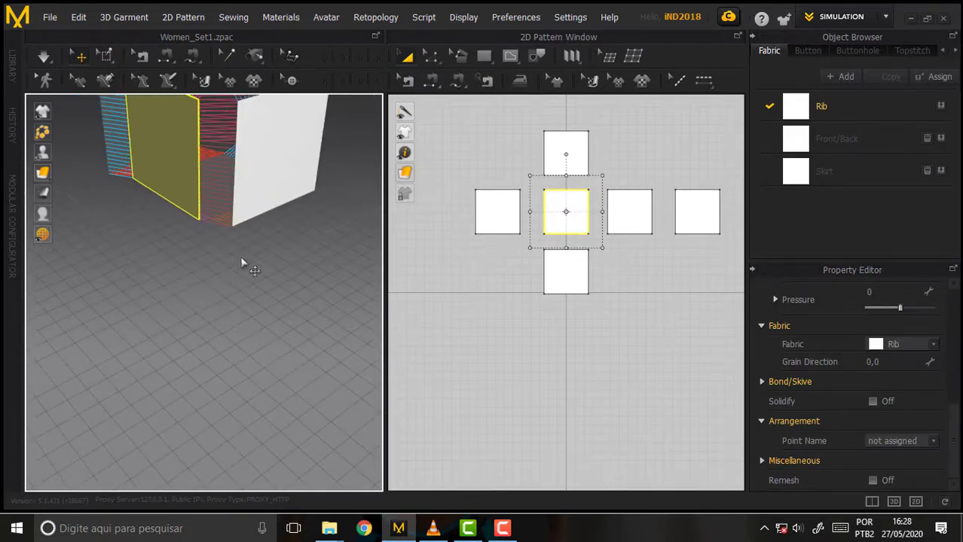
mouse_move(241, 262)
right_mouse_down()
mouse_move(236, 398)
mouse_move(238, 336)
right_mouse_up()
right_click(272, 251)
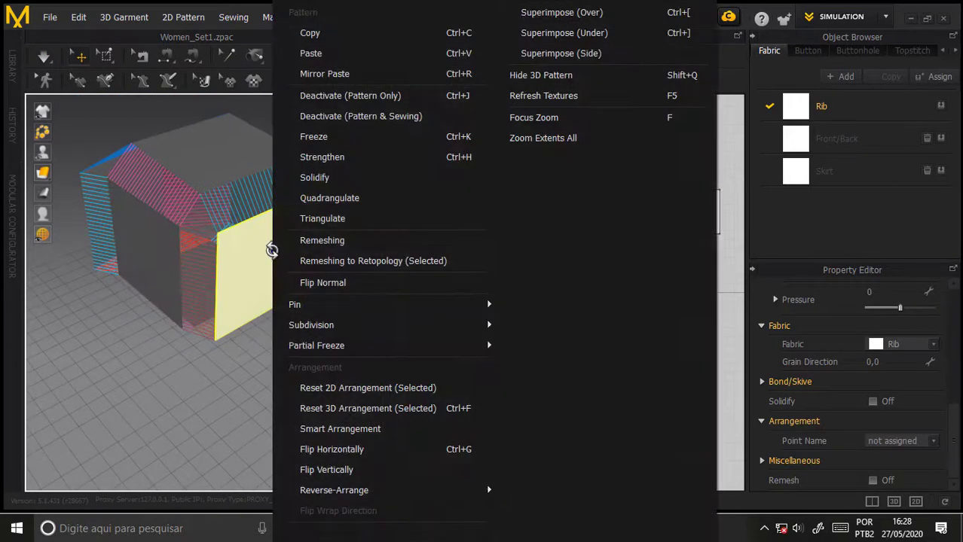
left_click(339, 283)
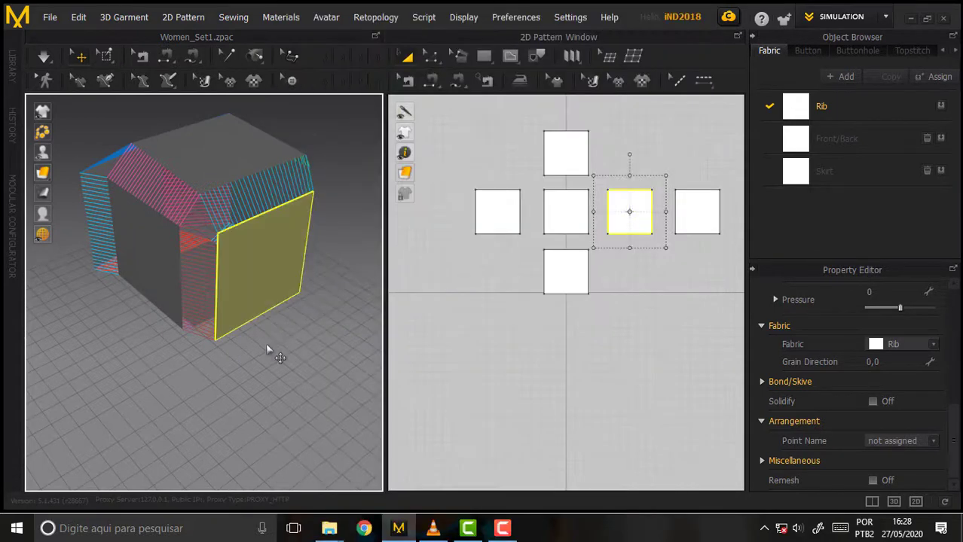
mouse_move(270, 350)
right_mouse_down()
mouse_move(184, 352)
mouse_move(230, 348)
right_mouse_up()
mouse_move(269, 299)
right_mouse_down()
mouse_move(108, 264)
mouse_move(308, 262)
right_mouse_up()
mouse_move(226, 132)
right_mouse_down()
mouse_move(93, 129)
mouse_move(118, 202)
right_mouse_up()
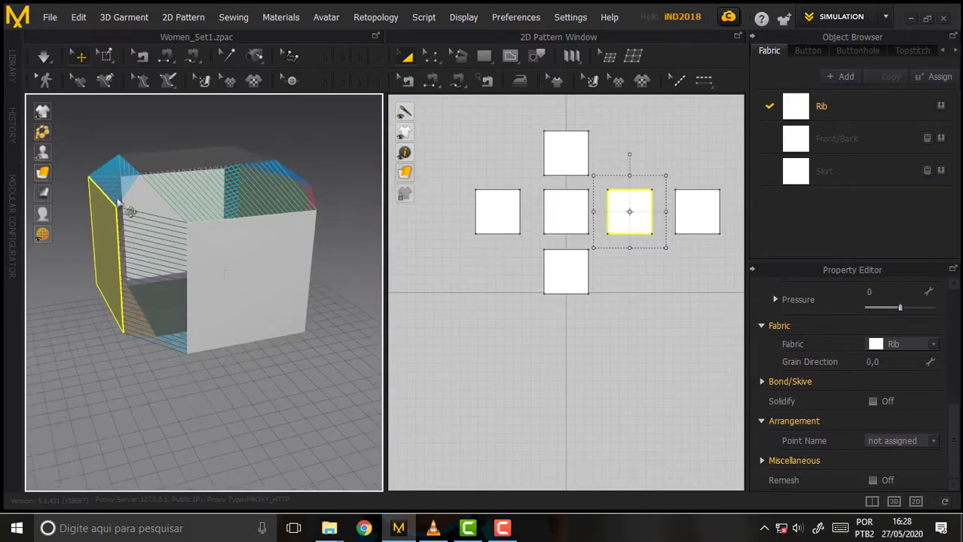
right_click(233, 264)
left_click(287, 285)
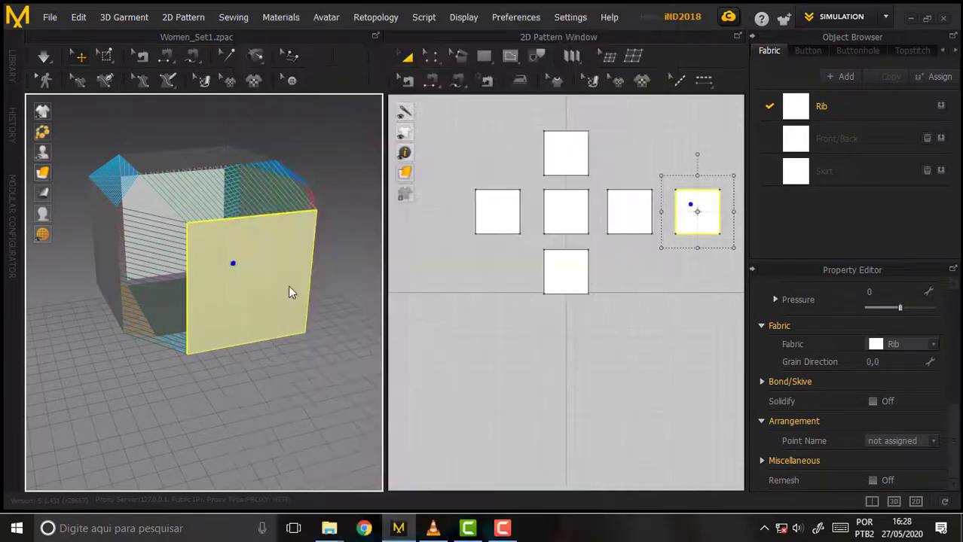
Step: Flip the normals of the left and bottom panels, then return to a frontal view
mouse_move(241, 407)
right_mouse_down()
mouse_move(279, 398)
mouse_move(279, 355)
mouse_move(115, 339)
right_mouse_up()
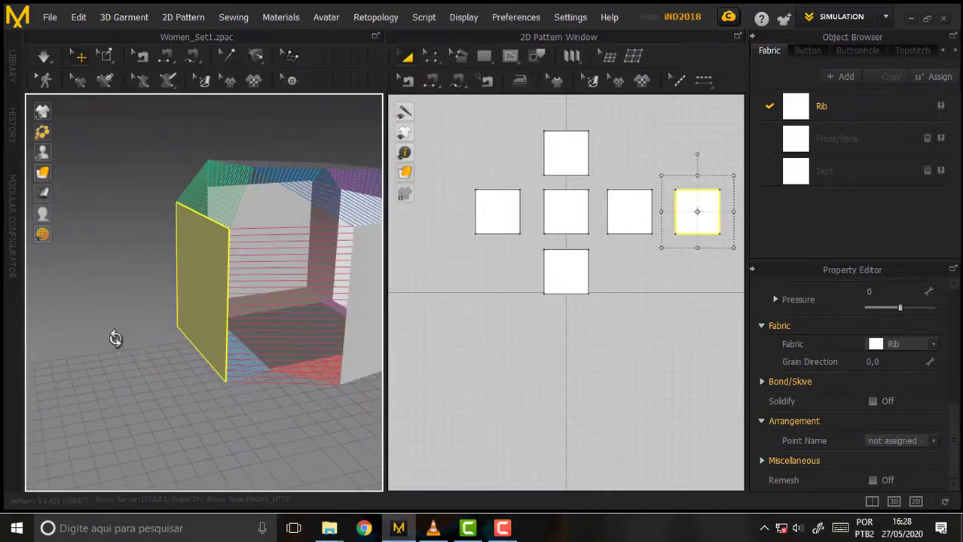
mouse_move(284, 385)
right_mouse_down()
mouse_move(219, 382)
mouse_move(209, 301)
right_mouse_up()
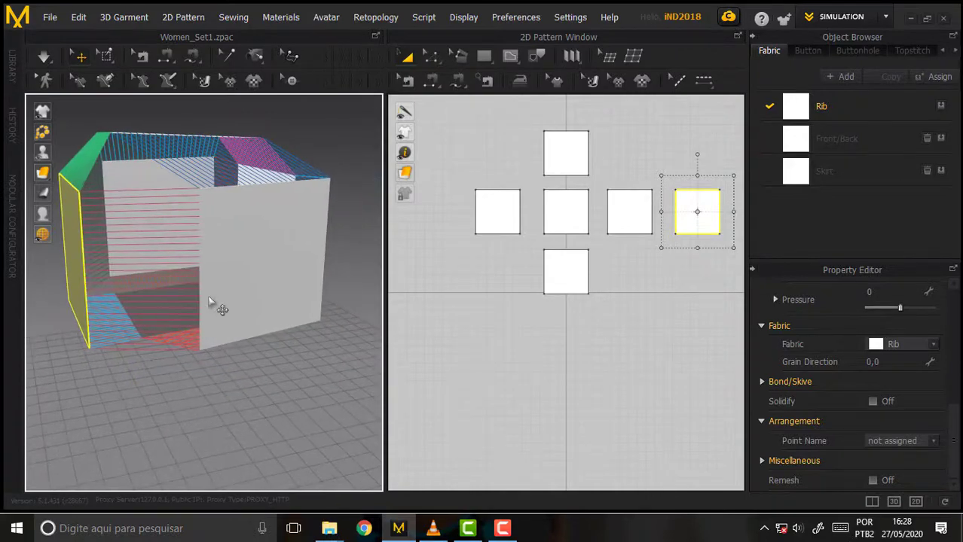
right_click(275, 214)
left_click(333, 282)
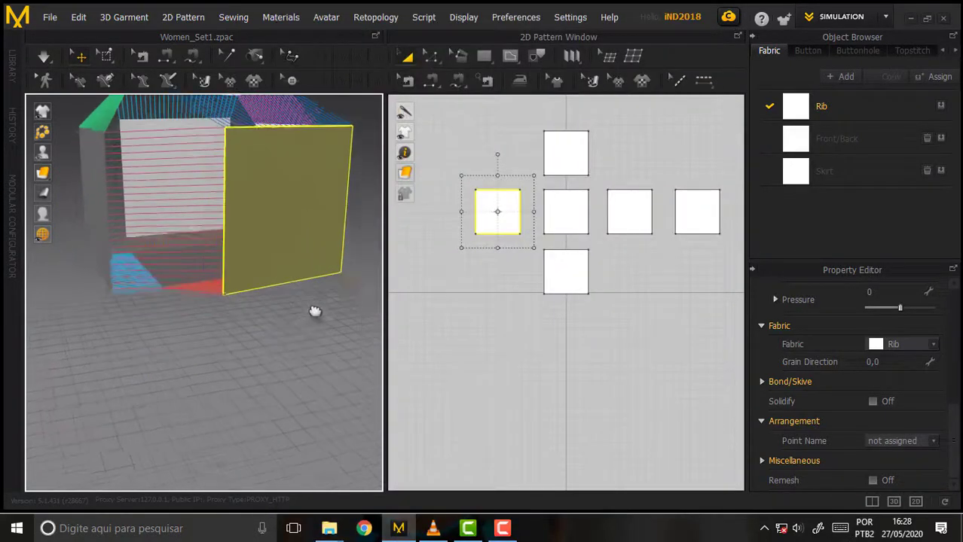
mouse_move(315, 311)
right_mouse_down()
mouse_move(290, 370)
mouse_move(323, 275)
mouse_move(299, 305)
right_mouse_up()
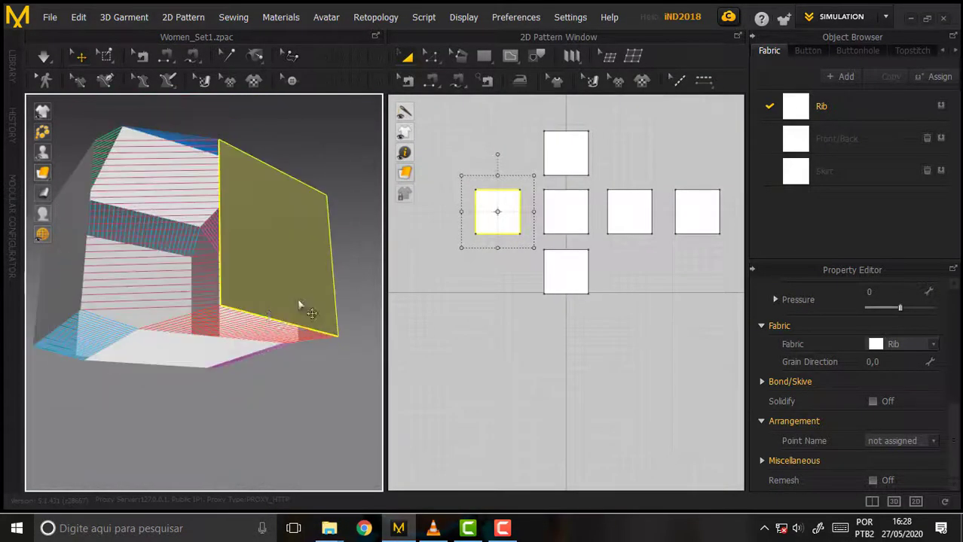
left_click(179, 344)
right_click(181, 346)
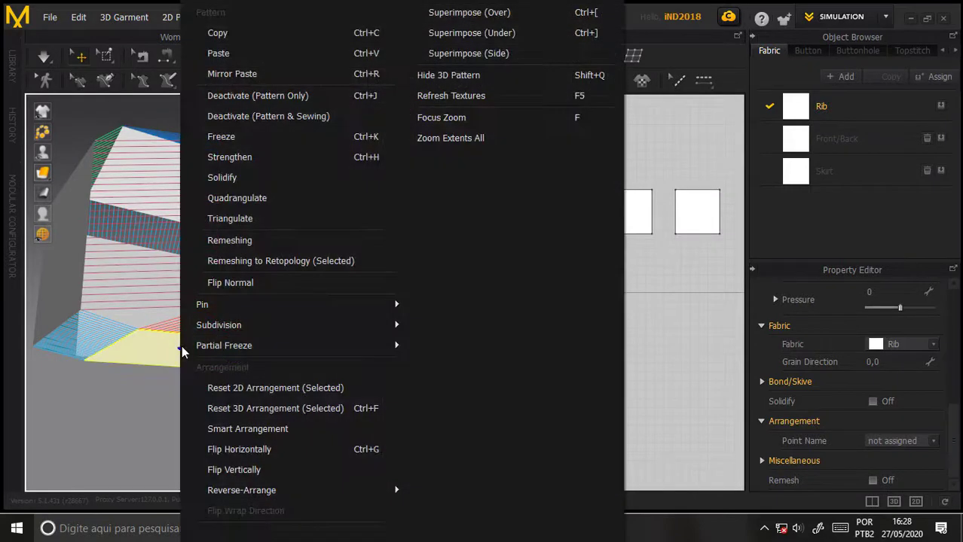
left_click(234, 285)
mouse_move(297, 160)
right_mouse_down()
mouse_move(279, 153)
mouse_move(270, 254)
mouse_move(333, 247)
mouse_move(293, 250)
right_mouse_up()
Step: Simulate the cube with the flipped normals and inspect the crumpled heap on the floor
left_click(121, 18)
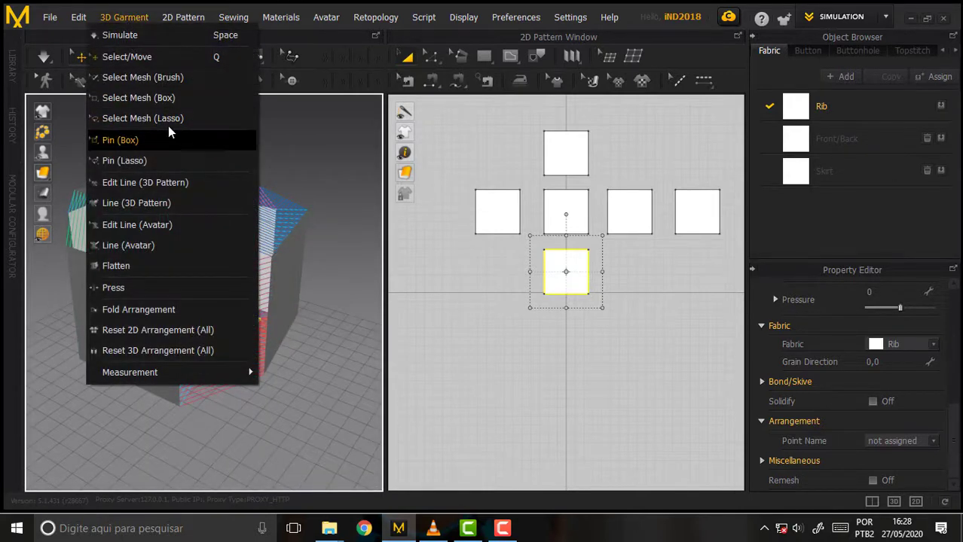
left_click(126, 33)
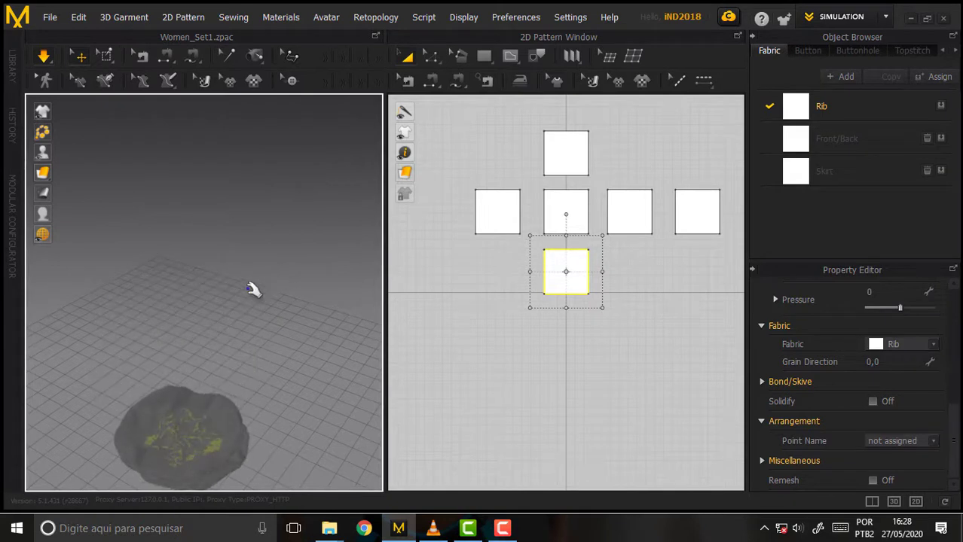
mouse_move(253, 286)
right_mouse_down()
mouse_move(311, 129)
mouse_move(234, 245)
right_mouse_up()
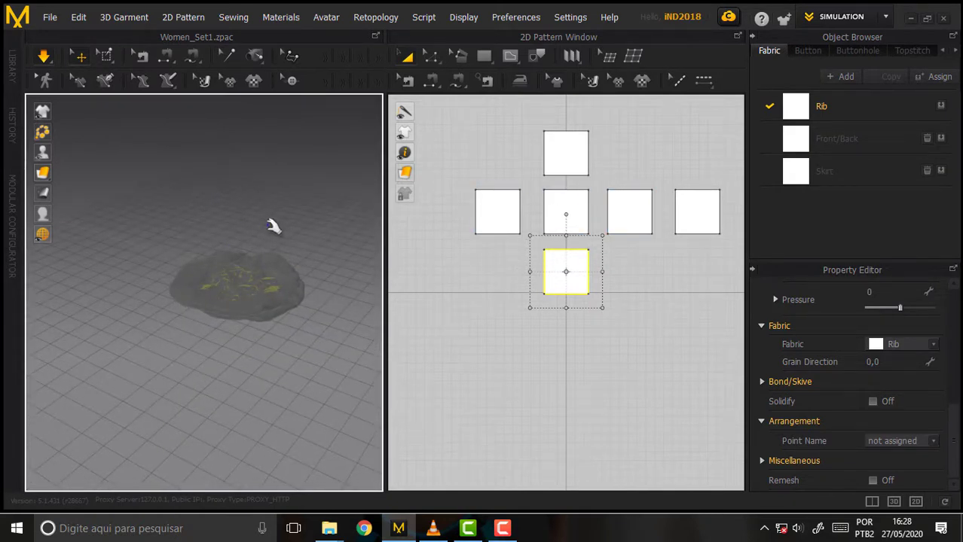
scroll(271, 225, "up", 4)
scroll(273, 222, "up", 2)
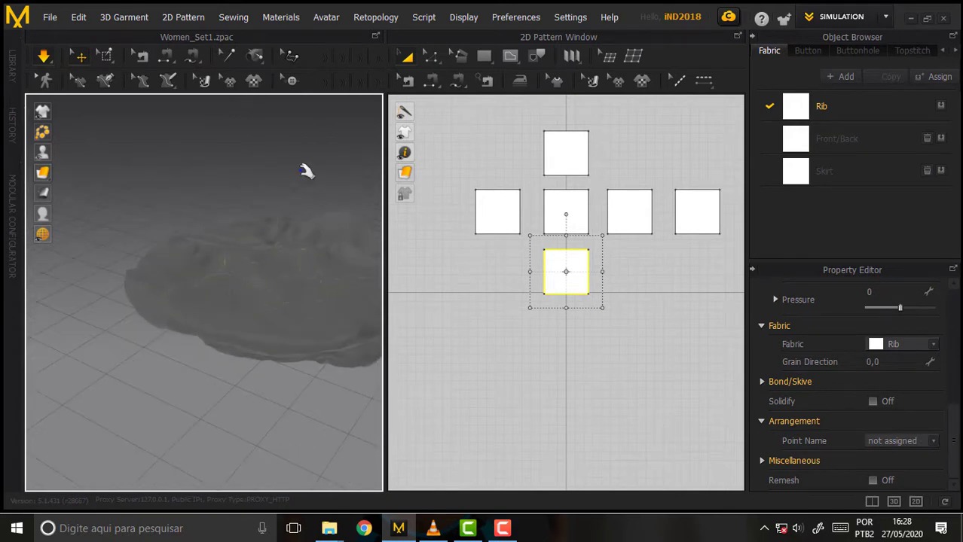
middle_click_drag(305, 172, 171, 178)
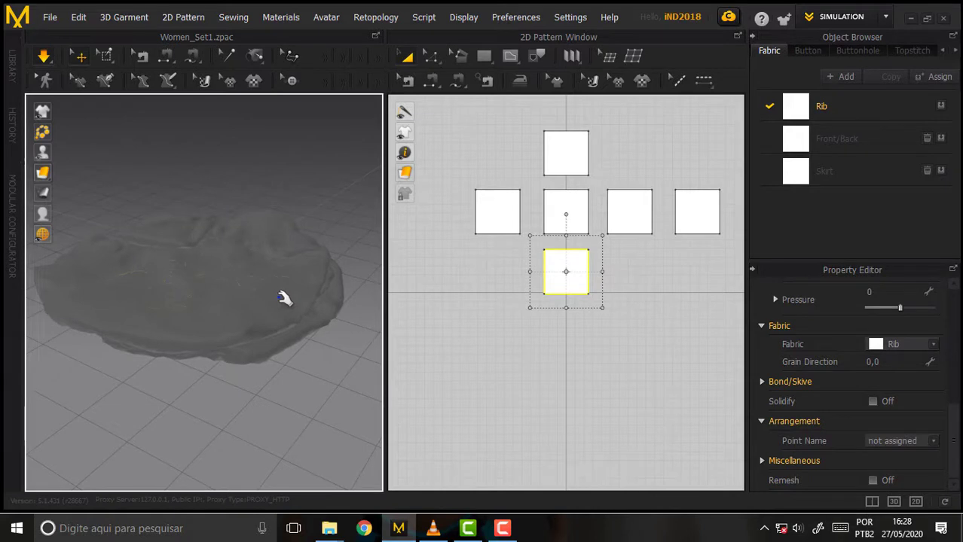
mouse_move(301, 250)
right_mouse_down()
mouse_move(283, 290)
mouse_move(307, 269)
mouse_move(312, 214)
mouse_move(242, 162)
mouse_move(251, 227)
mouse_move(290, 223)
mouse_move(239, 227)
mouse_move(266, 228)
right_mouse_up()
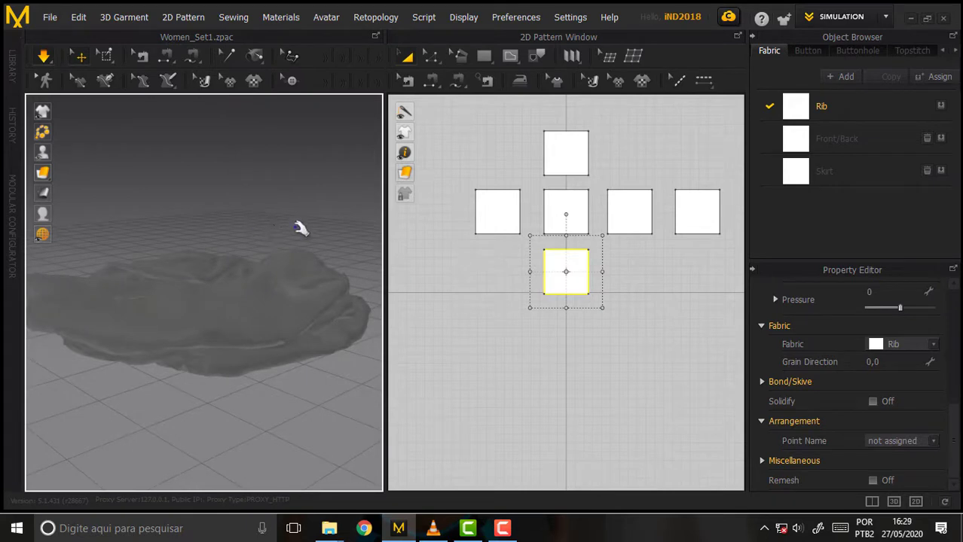
Step: Flip the top panel's normal in the collapsed pile and view it from above
right_click(224, 293)
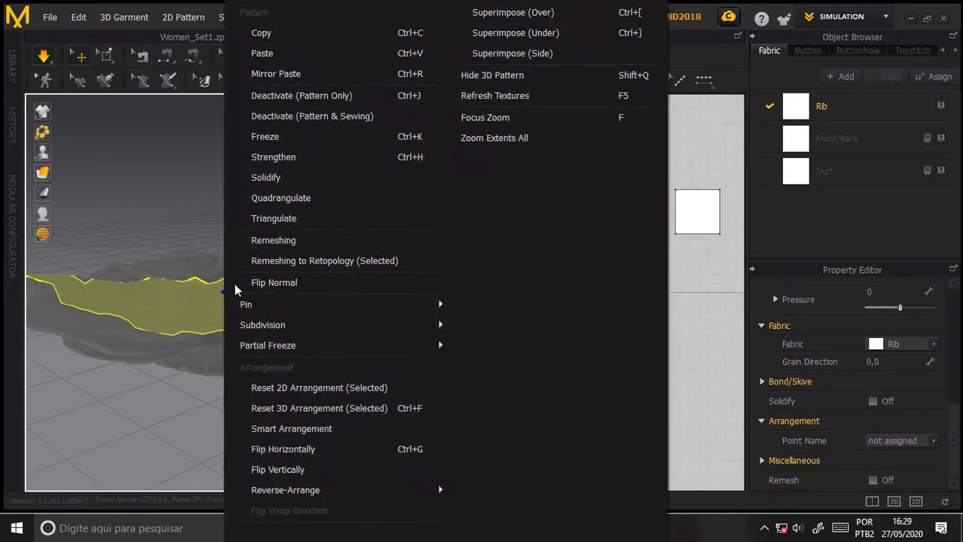
left_click(295, 283)
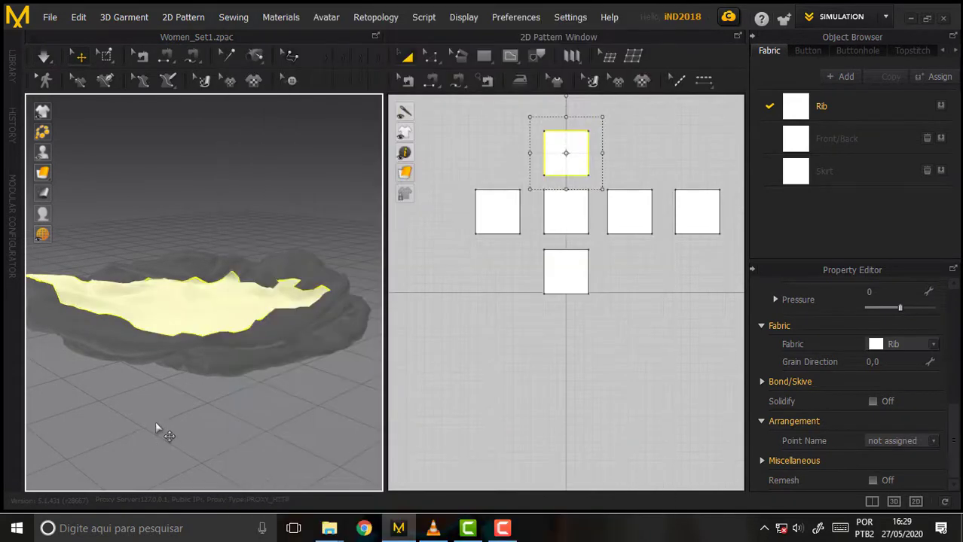
left_click(214, 309)
scroll(245, 235, "up", 3)
scroll(246, 223, "down", 3)
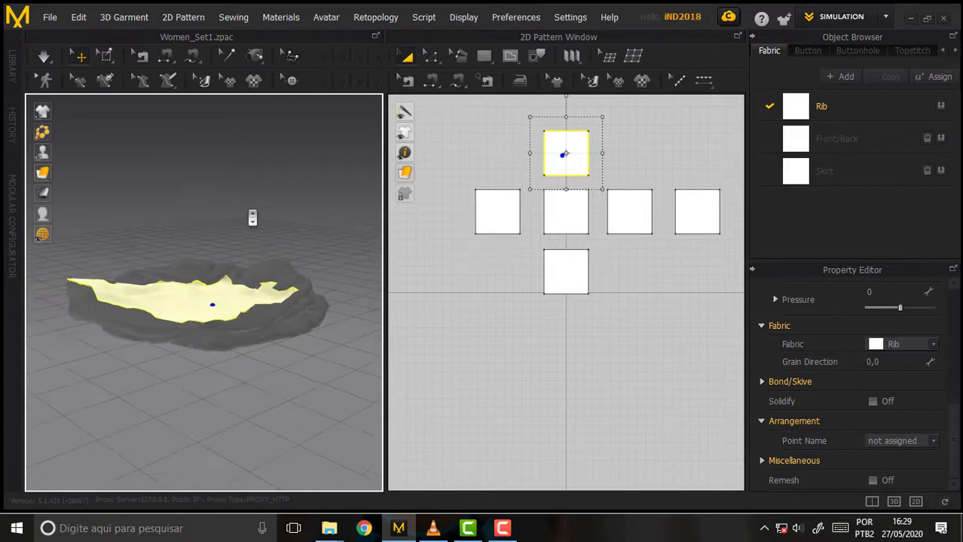
mouse_move(252, 214)
right_mouse_down()
mouse_move(230, 311)
mouse_move(226, 204)
mouse_move(133, 189)
mouse_move(327, 211)
mouse_move(292, 233)
right_mouse_up()
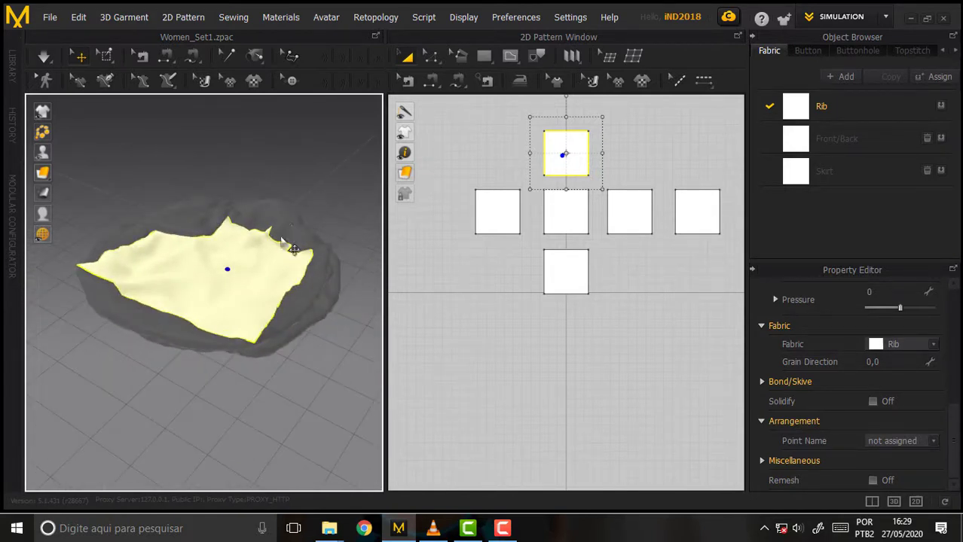
mouse_move(955, 425)
left_mouse_down()
mouse_move(951, 375)
mouse_move(950, 397)
mouse_move(904, 401)
left_mouse_up()
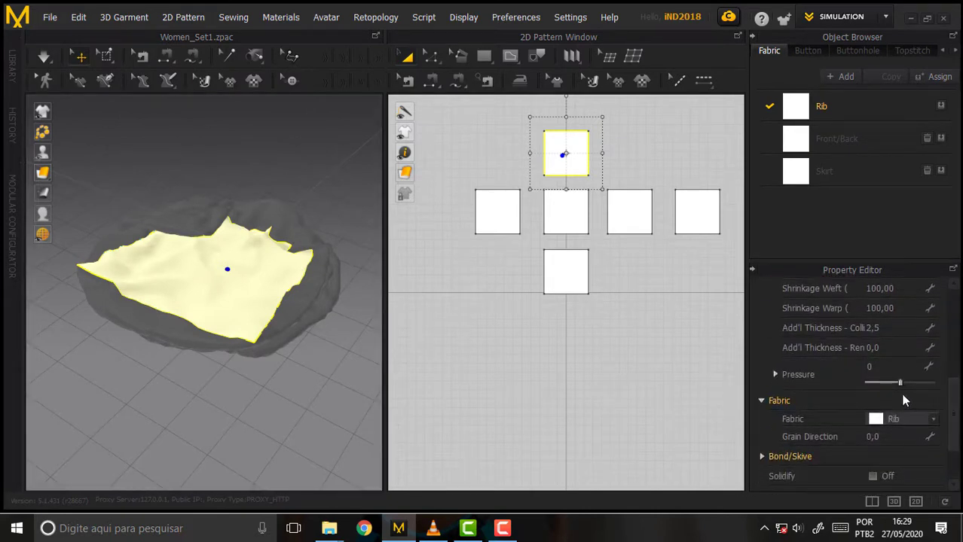
left_click(898, 383)
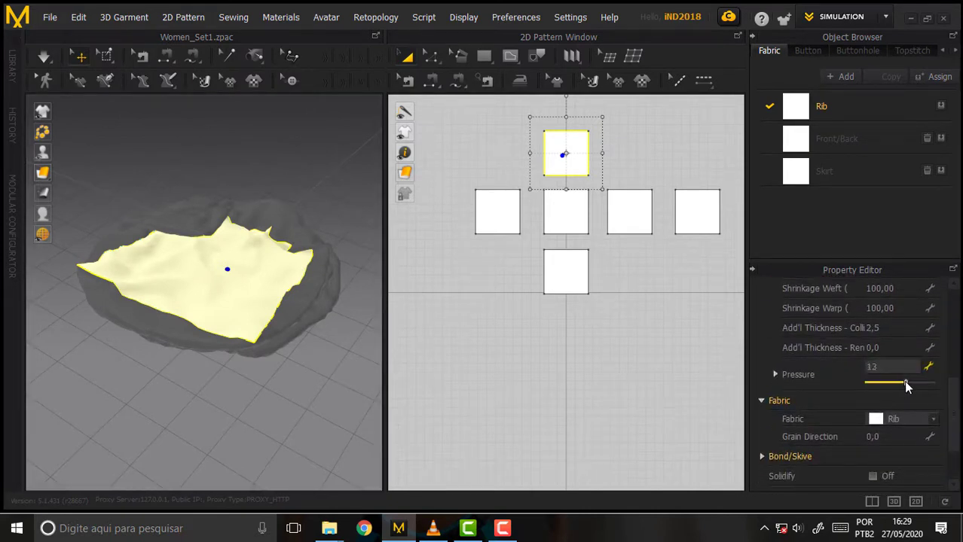
left_click_drag(905, 385, 943, 389)
left_click_drag(900, 382, 907, 382)
type("0")
key("Return")
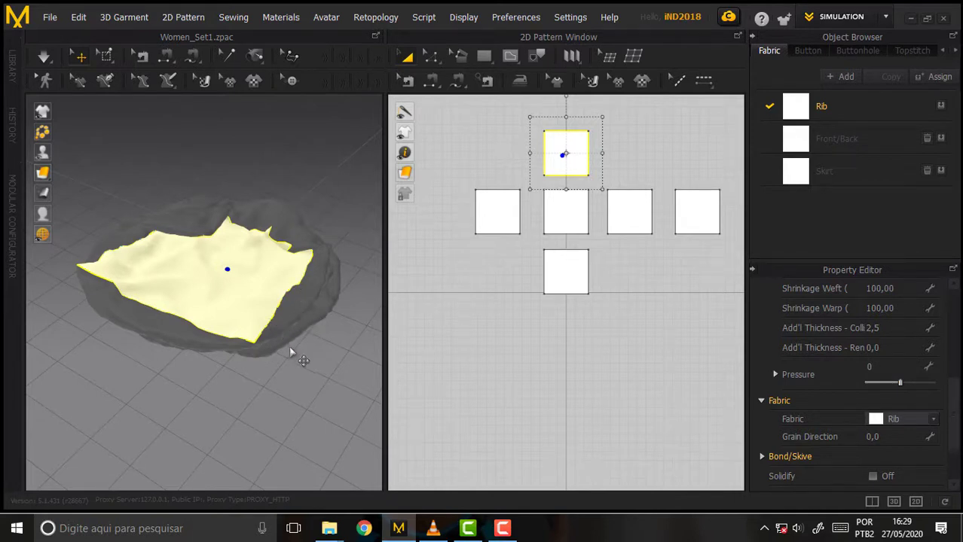
Step: Re-run the simulation with Space, check the flattened cloth, and pan the 2D pattern layout
scroll(323, 253, "up", 1)
scroll(324, 256, "up", 2)
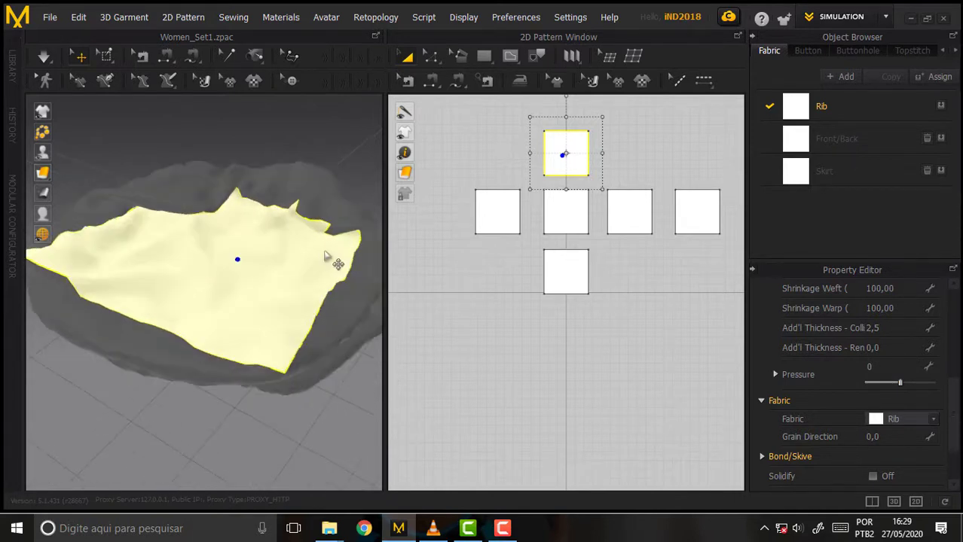
scroll(325, 256, "down", 2)
middle_click_drag(332, 177, 321, 262)
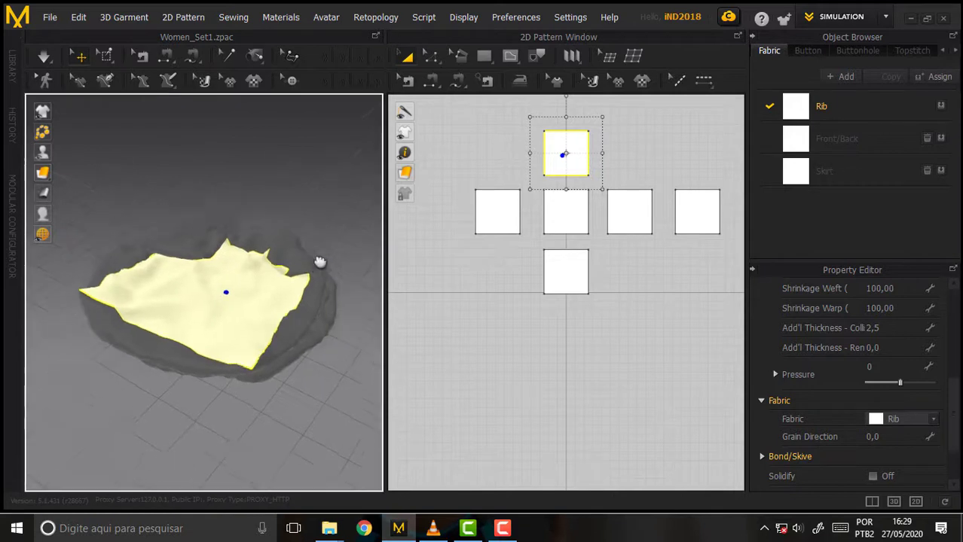
mouse_move(320, 262)
right_mouse_down()
mouse_move(327, 173)
mouse_move(305, 340)
mouse_move(161, 173)
mouse_move(372, 122)
mouse_move(285, 155)
right_mouse_up()
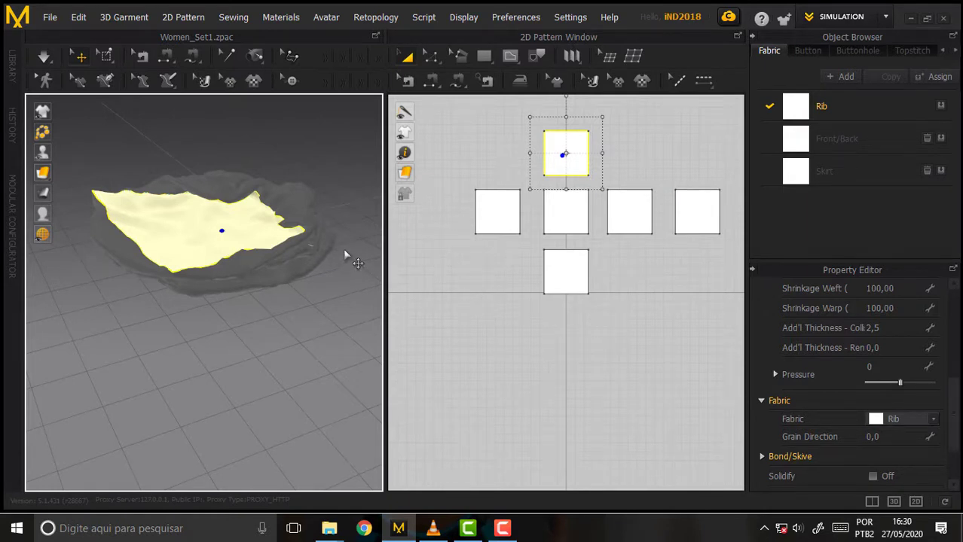
key("space")
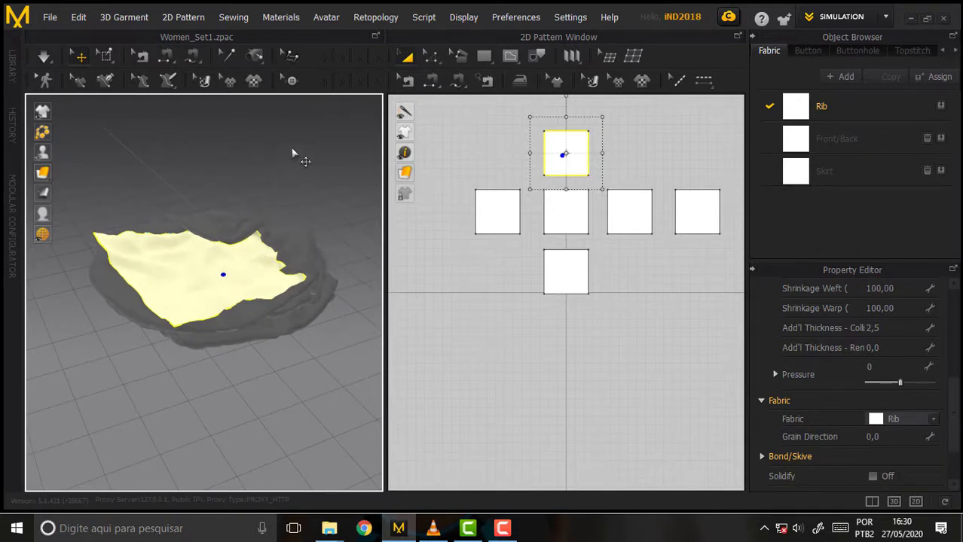
mouse_move(315, 153)
right_mouse_down()
mouse_move(305, 216)
mouse_move(349, 170)
mouse_move(341, 146)
right_mouse_up()
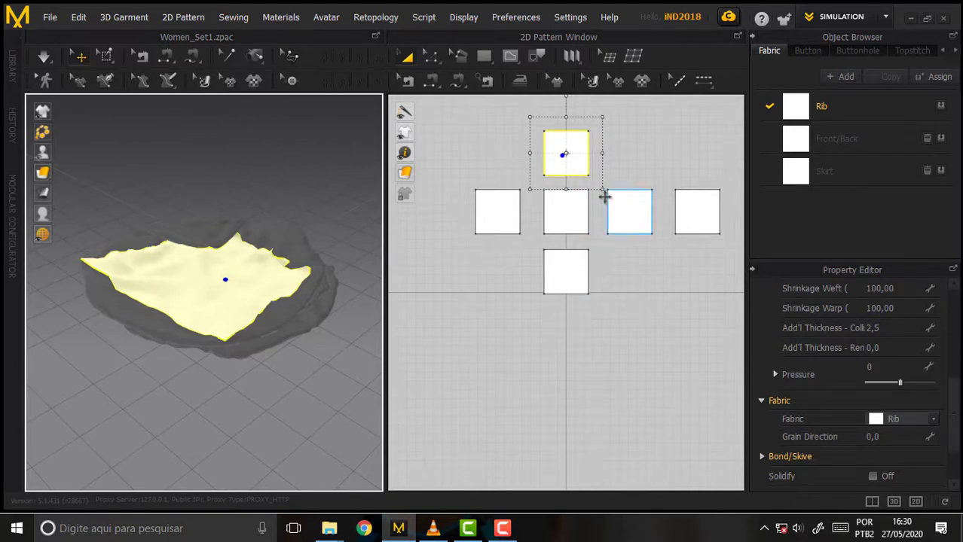
right_click_drag(637, 155, 614, 194)
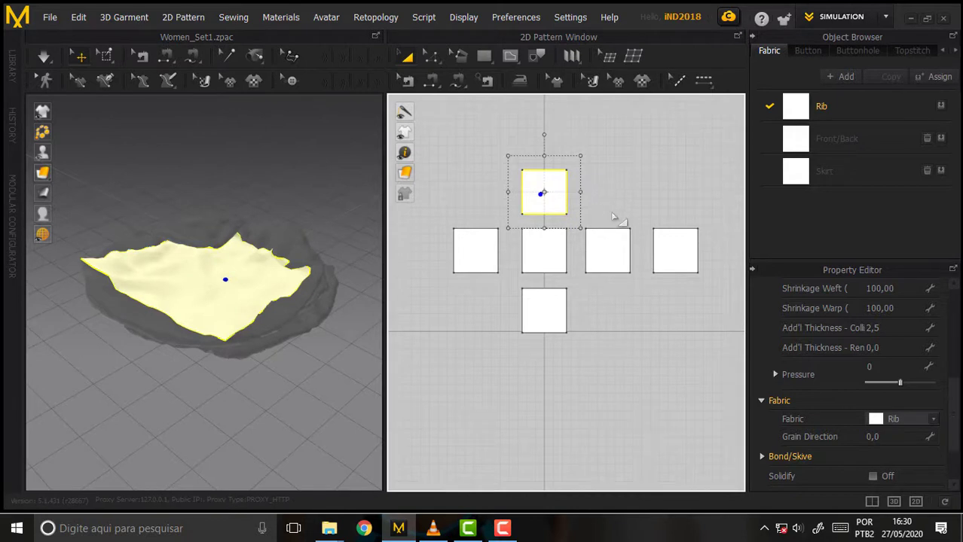